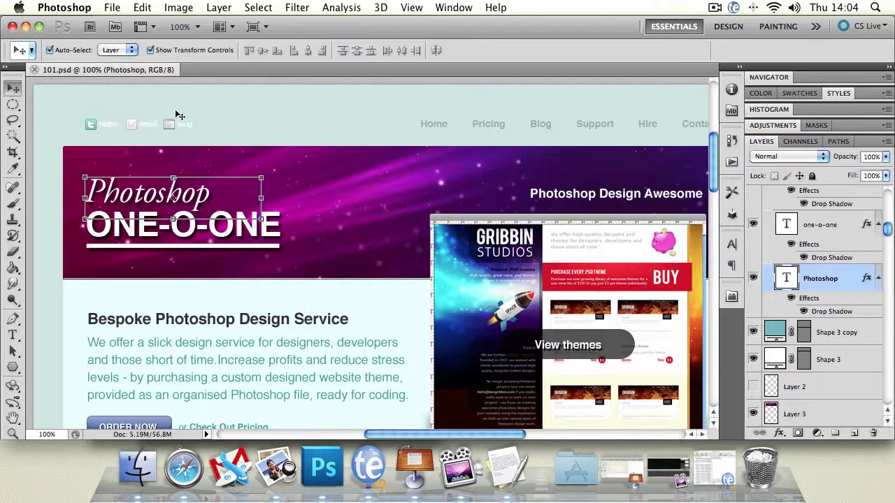
Add a new layer named layer 01 directly above the Layer 0 copy background layer.
left_click(179, 111)
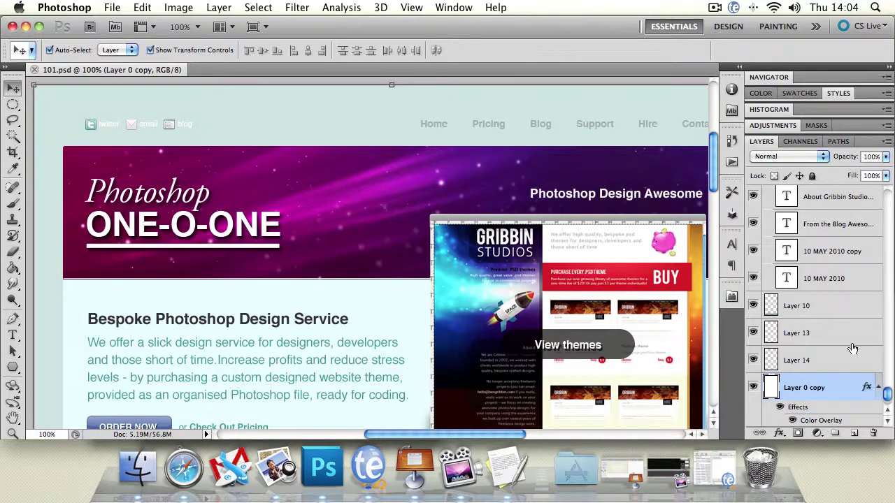
left_click_drag(888, 394, 889, 398)
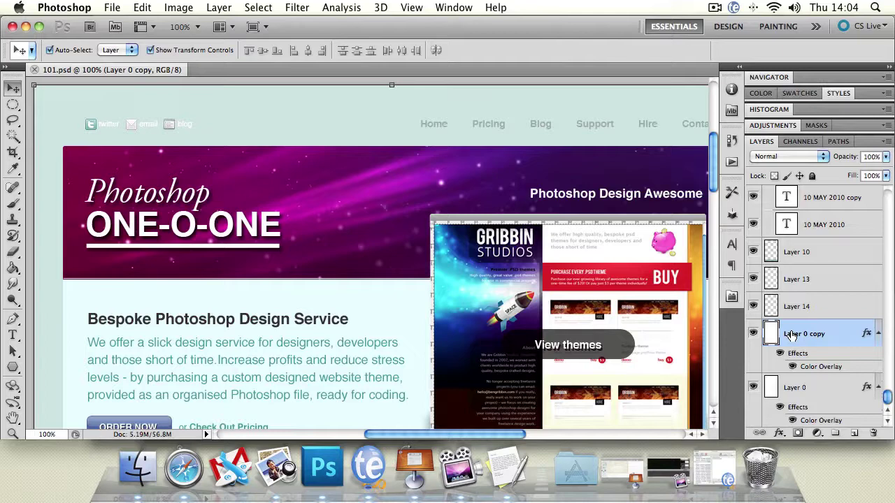
key("super+shift+n")
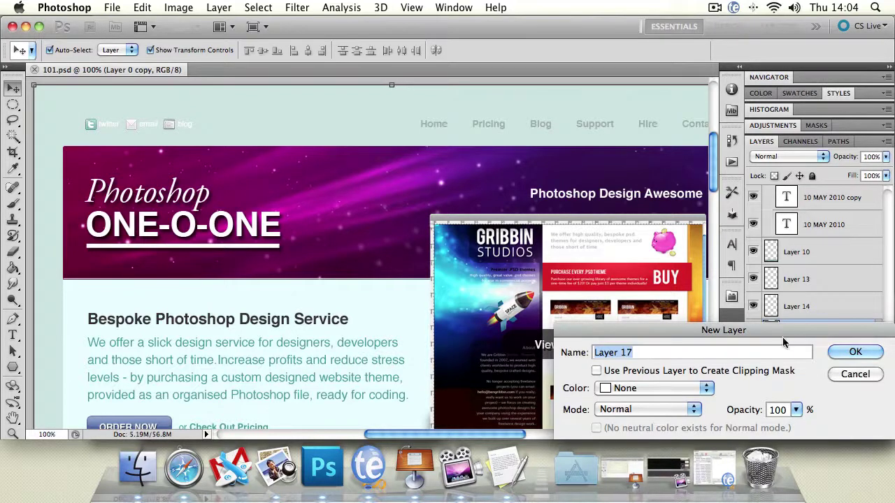
left_click_drag(699, 334, 359, 157)
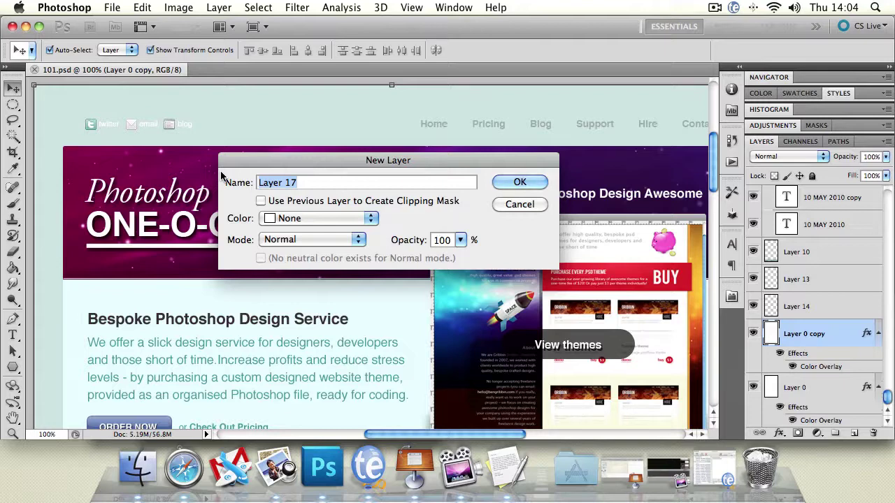
type("l")
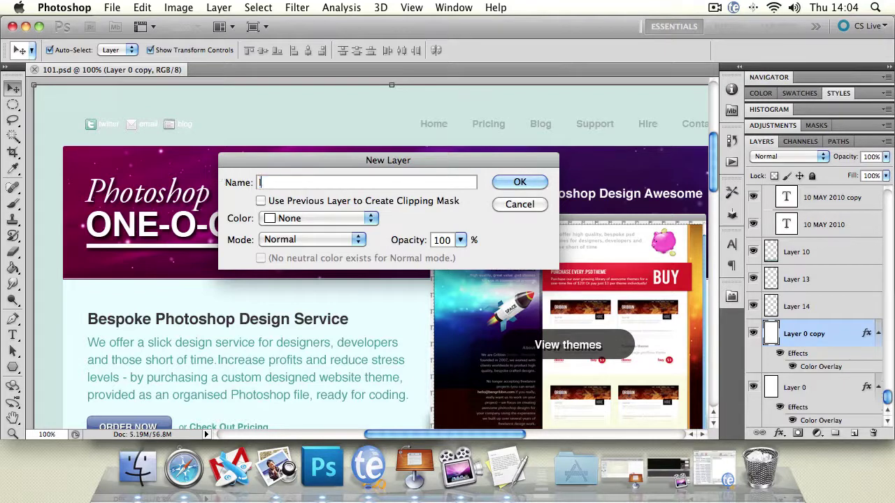
type("ayer 021")
key("BackSpace")
key("BackSpace")
type("1")
key("Return")
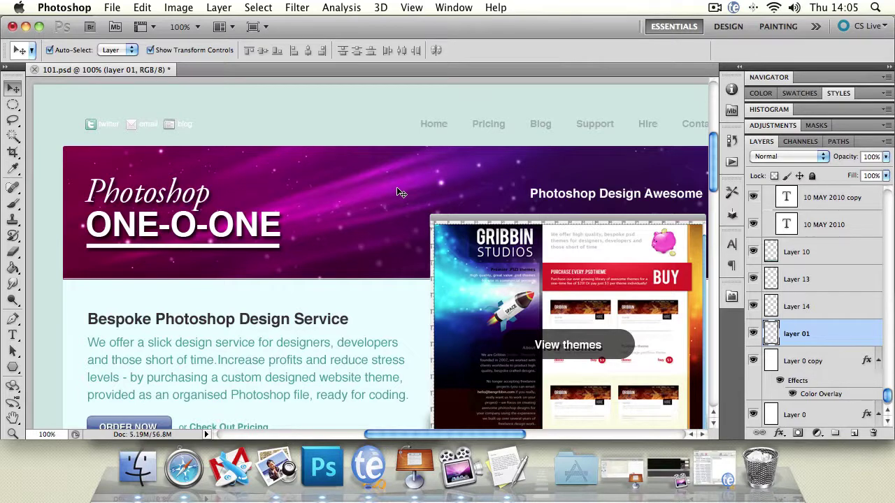
Select the page background, header banner, theme screenshot and grey bar above the screenshot in turn to inspect their layers.
left_click(333, 121)
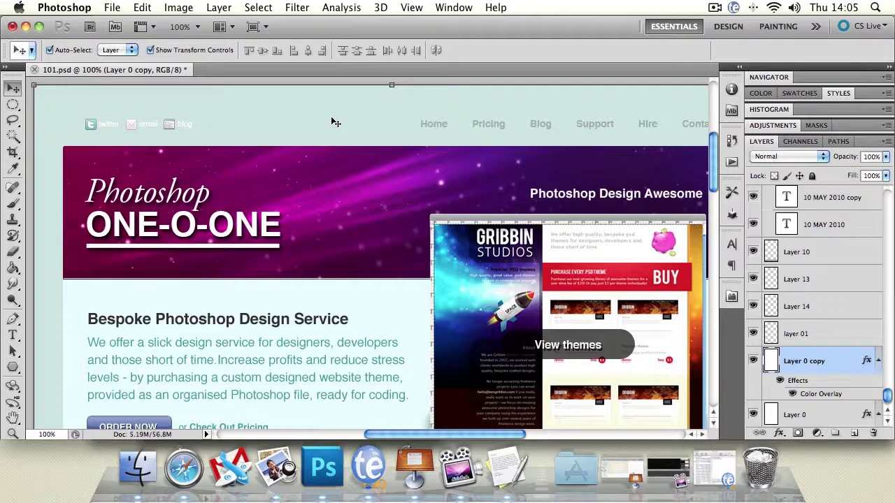
left_click(319, 159)
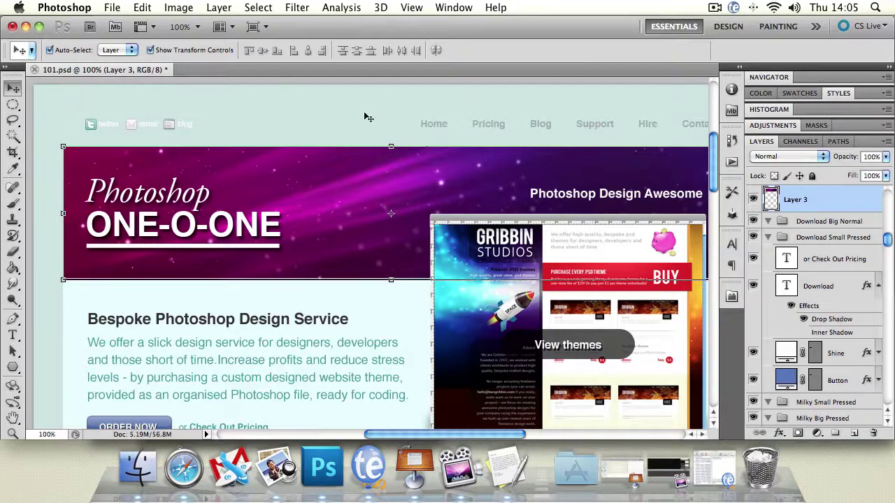
left_click(498, 247)
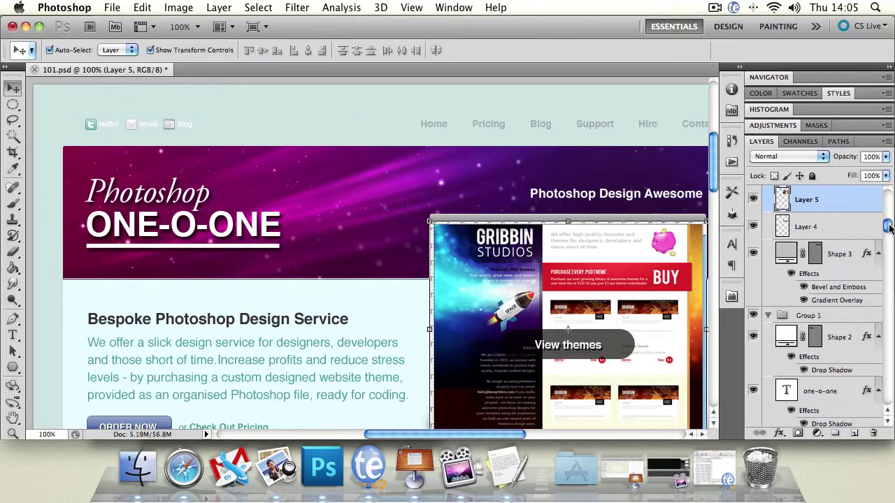
left_click(418, 185)
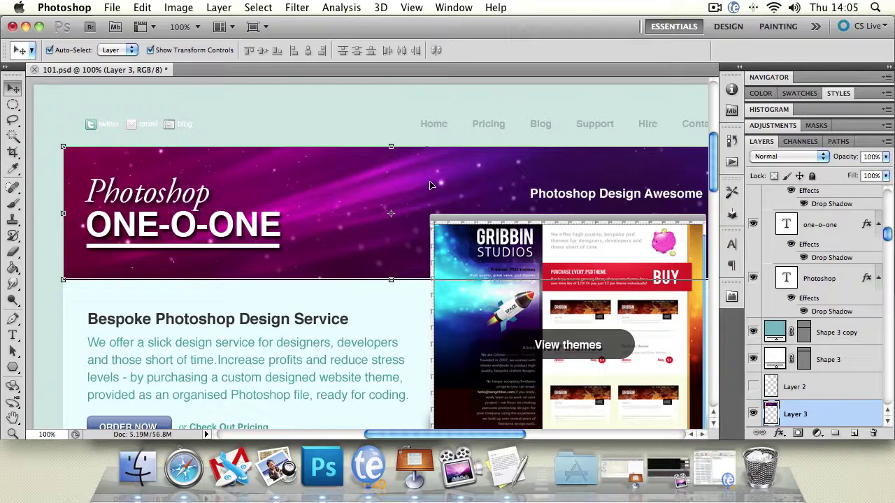
left_click(472, 222)
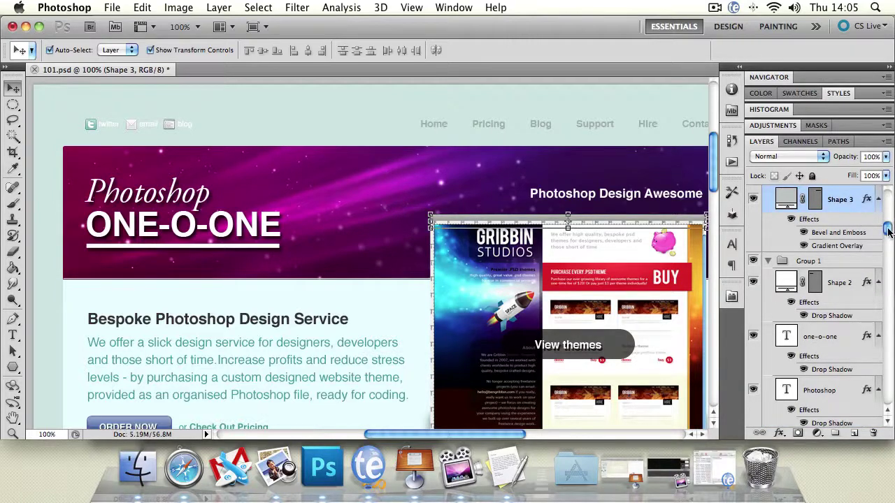
Set auto-selection to whole groups and nudge the website preview group slightly up and to the left on the canvas.
scroll(880, 239, "up", 4)
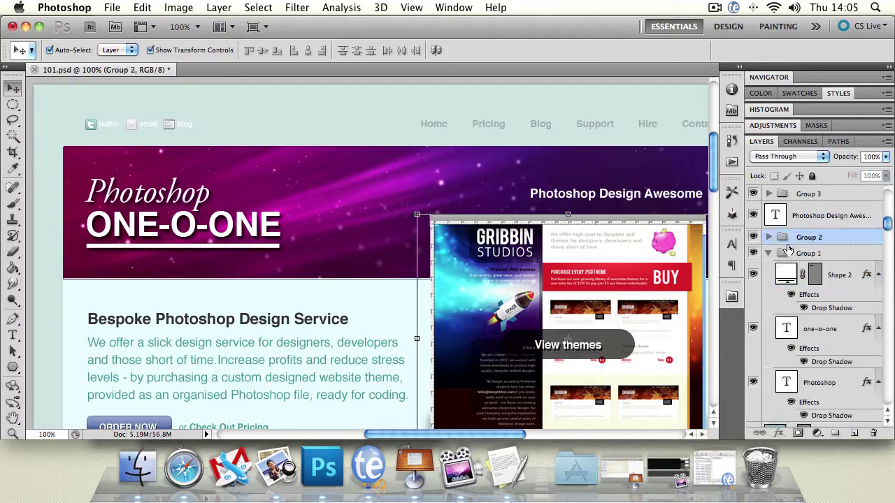
left_click(768, 237)
left_click(112, 50)
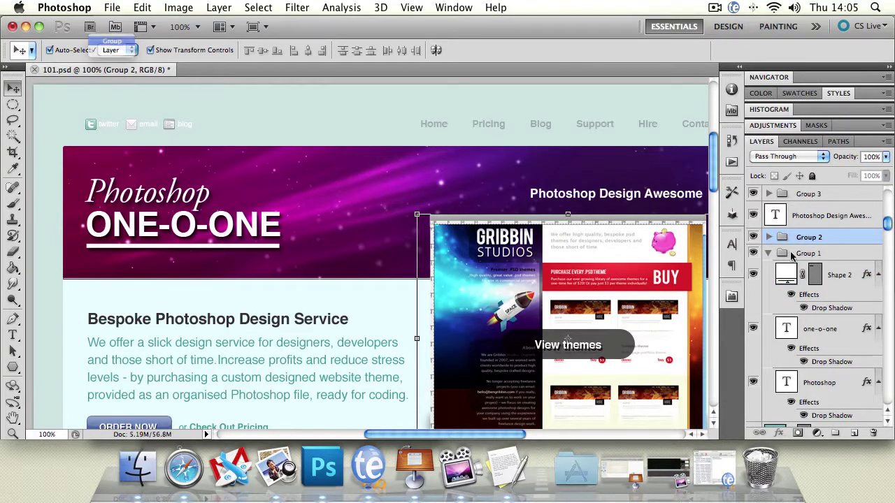
left_click(112, 37)
mouse_move(549, 279)
left_mouse_down()
mouse_move(558, 273)
mouse_move(520, 288)
mouse_move(521, 255)
mouse_move(506, 204)
mouse_move(516, 218)
mouse_move(526, 181)
mouse_move(516, 174)
mouse_move(450, 214)
mouse_move(502, 310)
mouse_move(548, 232)
mouse_move(513, 249)
mouse_move(512, 236)
mouse_move(547, 275)
left_mouse_up()
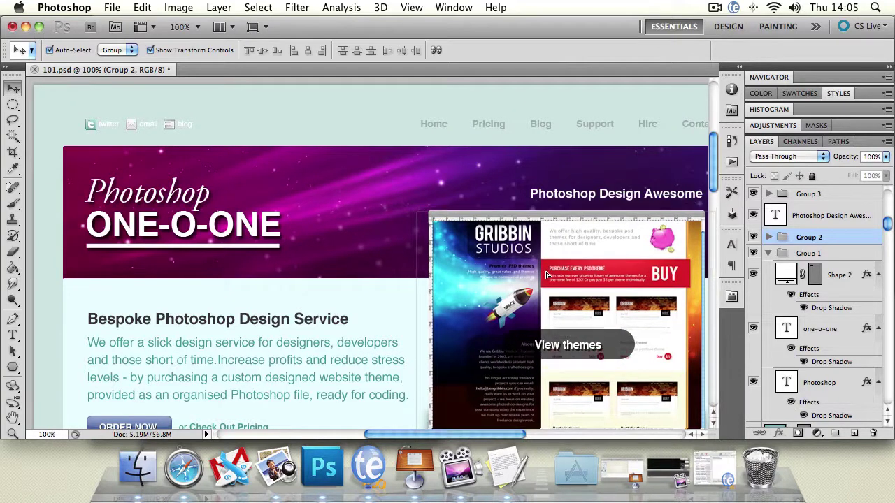
Switch auto-selection back to individual layers and select the header banner, theme screenshot and page background in turn.
left_click_drag(889, 219, 878, 196)
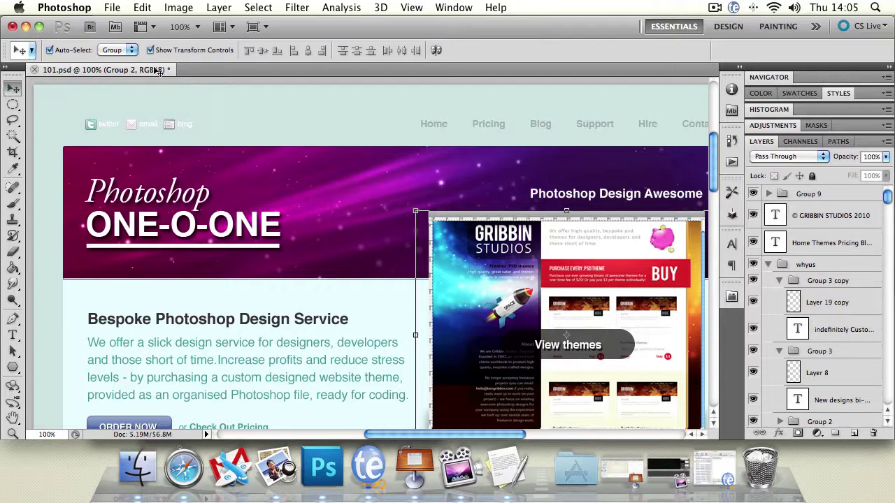
left_click(130, 50)
left_click(112, 63)
left_click(414, 158)
left_click(501, 254)
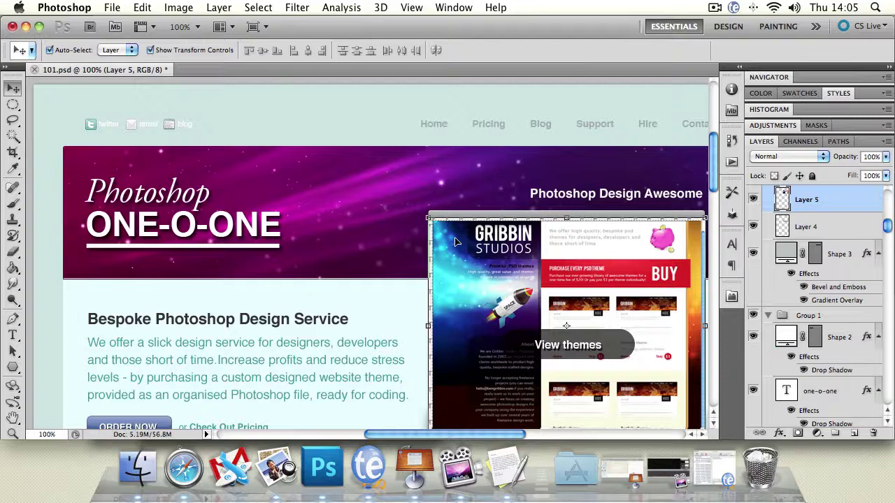
left_click(333, 136)
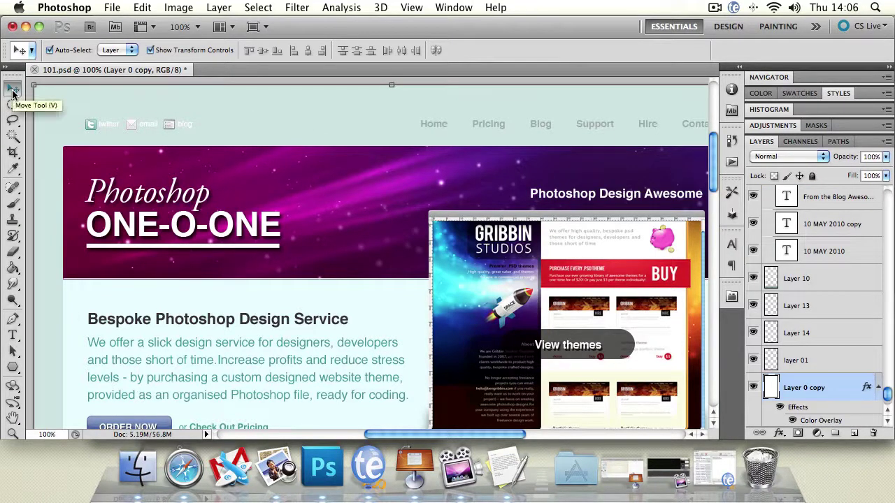
Delete the theme screenshot layer and undo the deletion, two times in a row, and reselect the page background.
left_click(484, 260)
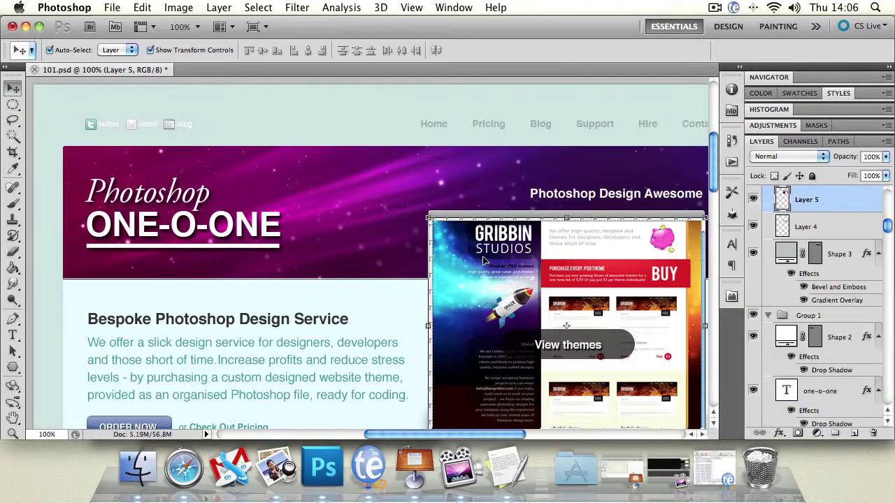
key("BackSpace")
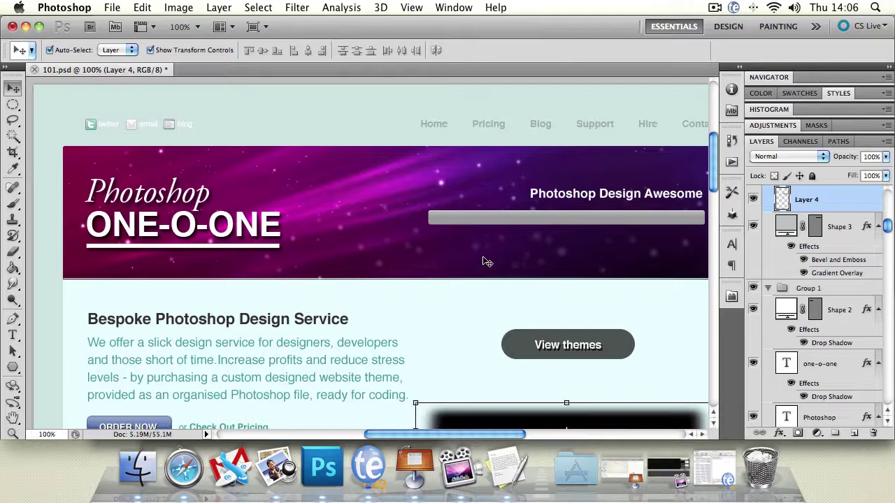
left_click(140, 7)
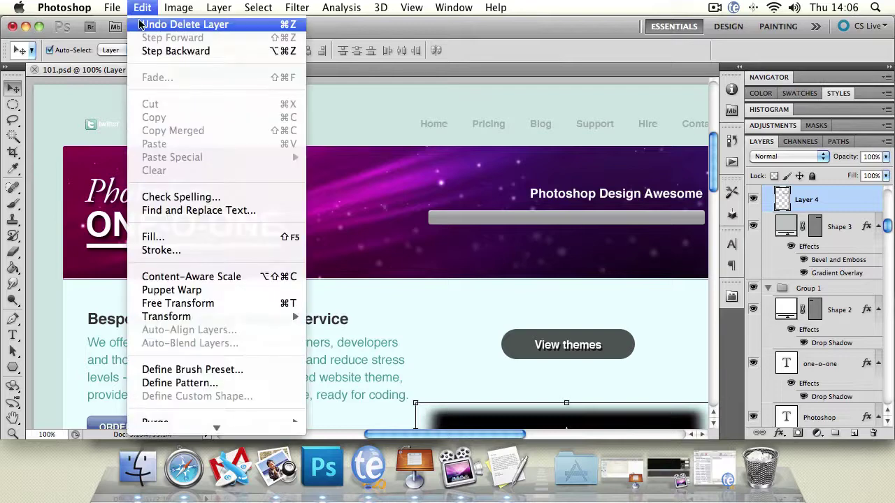
left_click(140, 24)
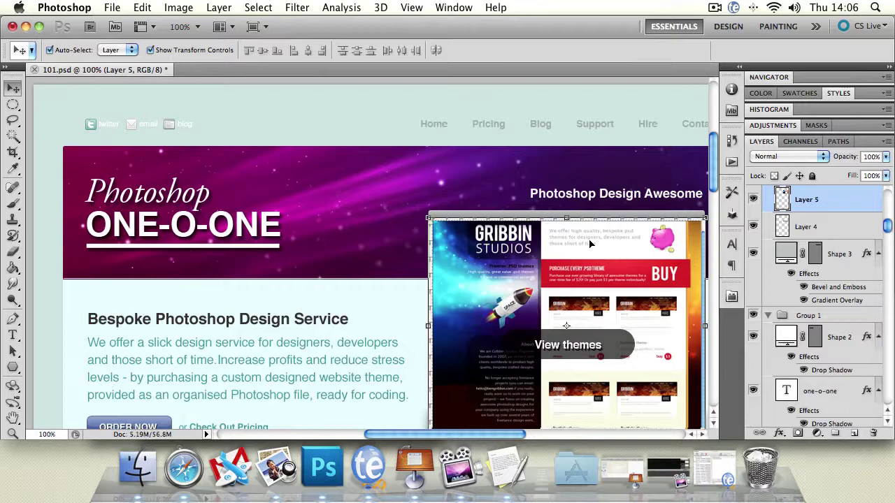
key("BackSpace")
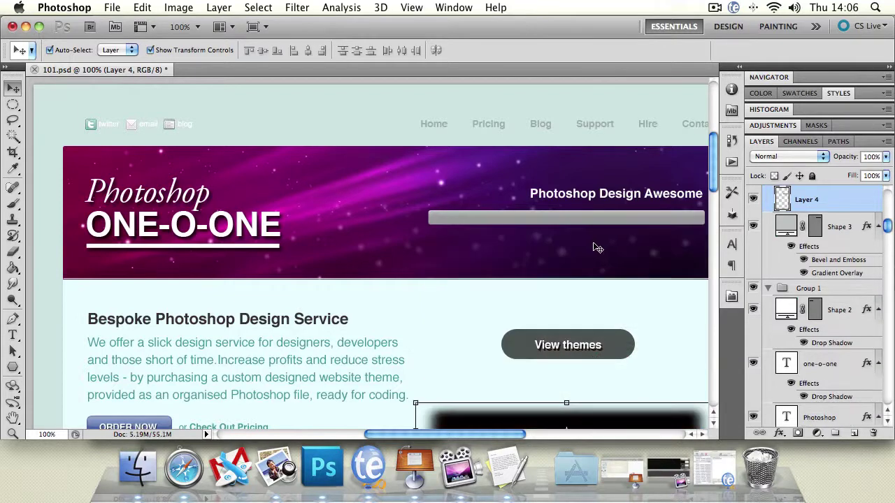
key("super+z")
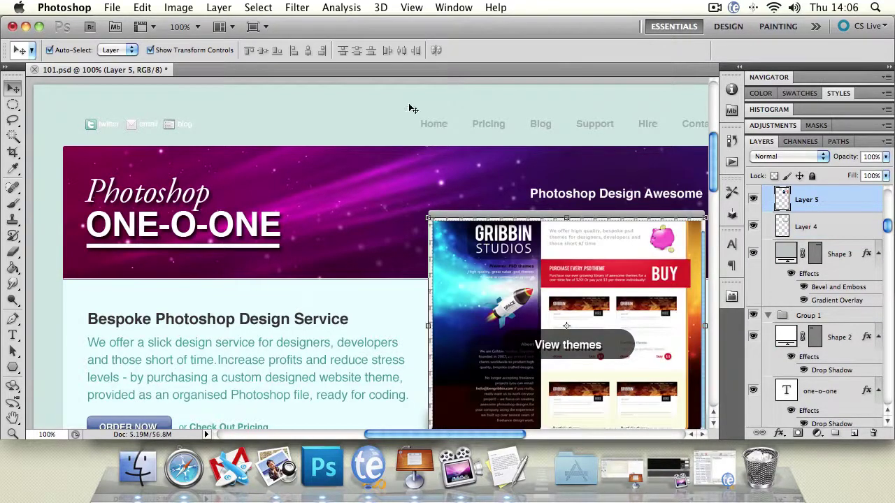
left_click(412, 111)
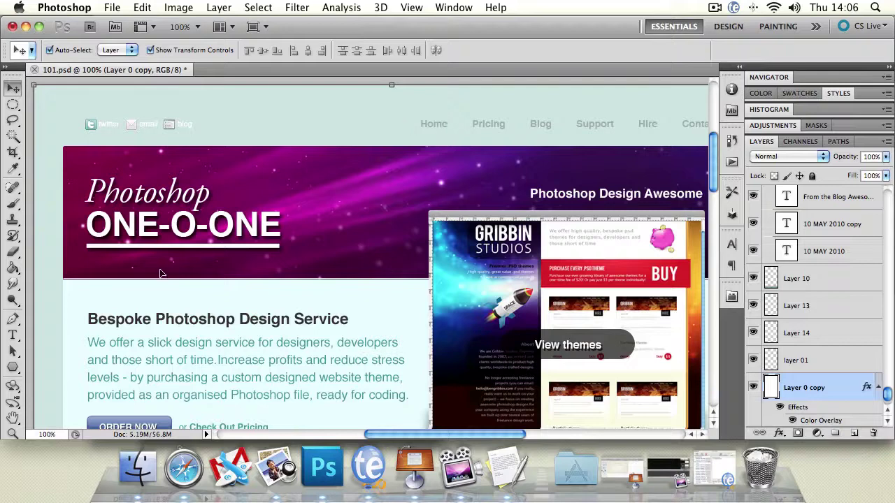
Add an empty new layer directly above Layer 10 and delete it, turning off the deletion confirmation for future deletions.
left_click(13, 418)
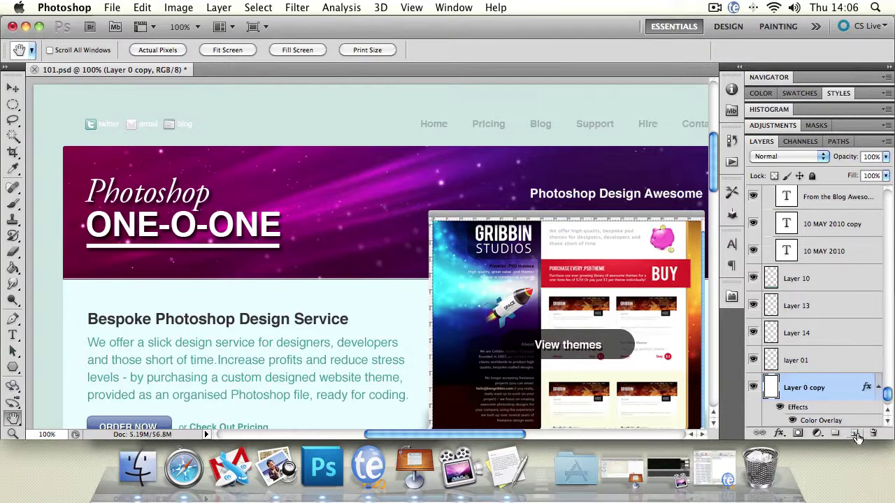
left_click(831, 281)
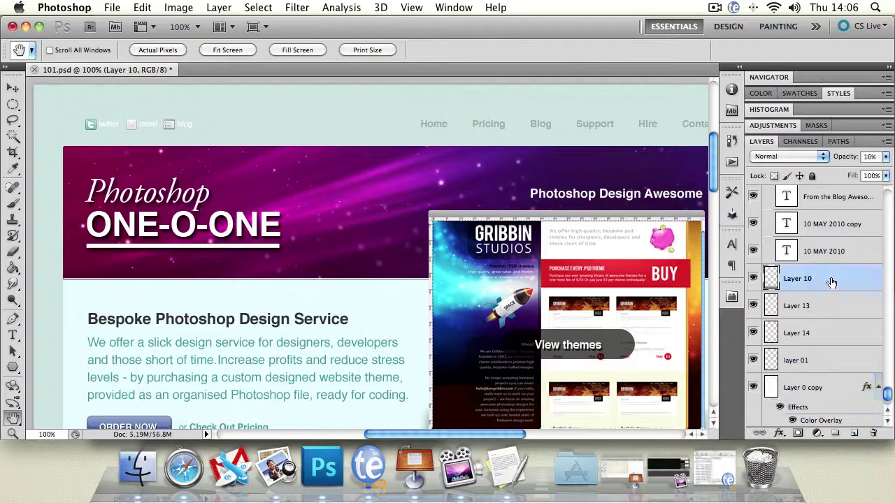
left_click(854, 435)
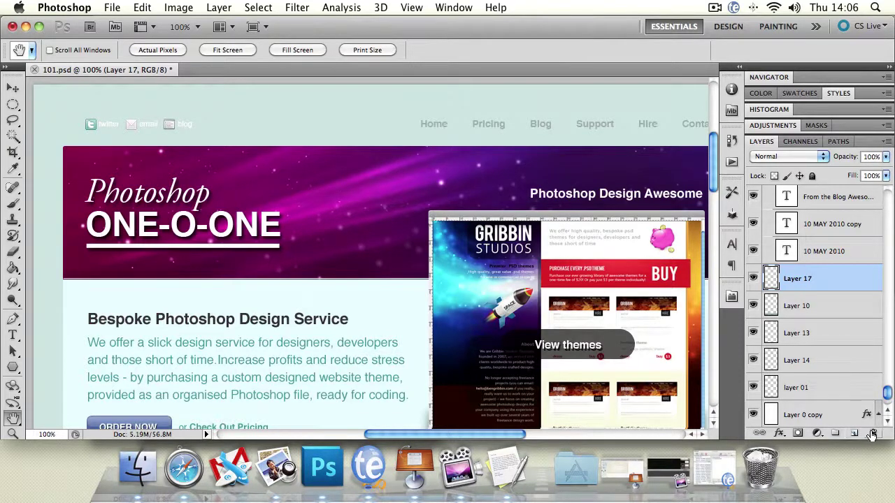
left_click(873, 434)
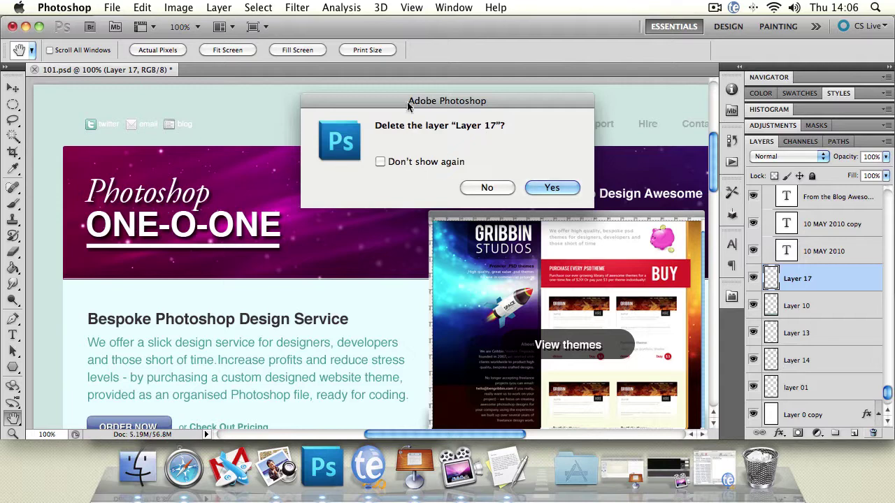
left_click_drag(406, 106, 395, 112)
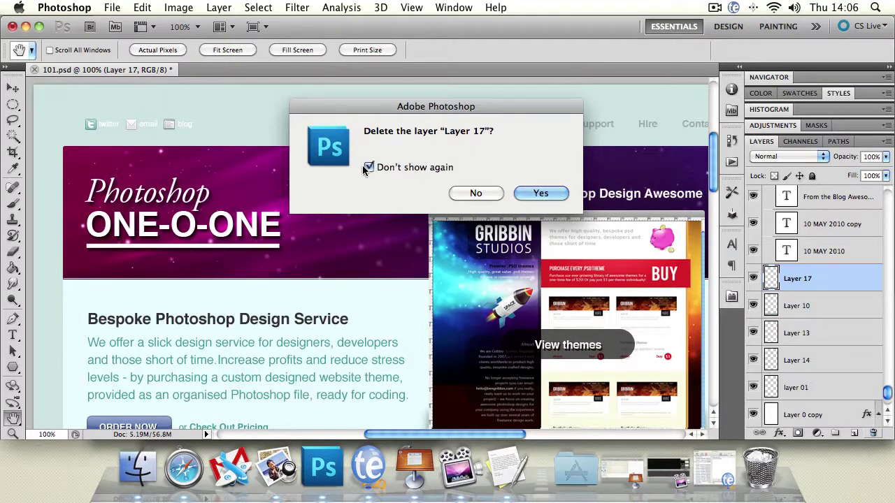
left_click(369, 167)
left_click(541, 193)
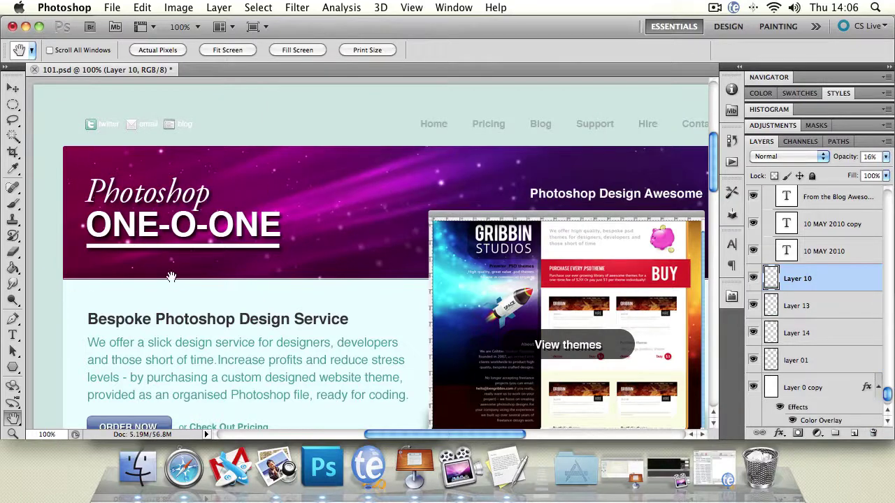
Select the header banner layer on the canvas and move it to the very top of the layer stack, above Group 9.
scroll(280, 319, "down", 3)
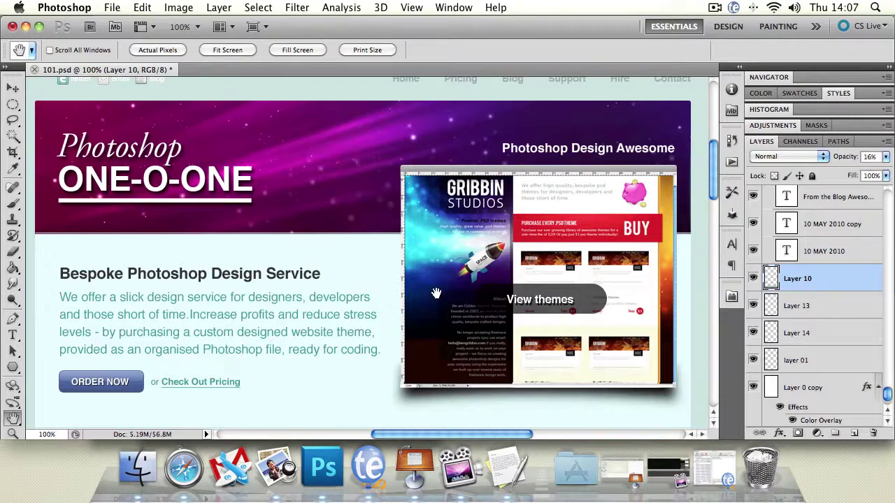
left_click_drag(889, 394, 888, 190)
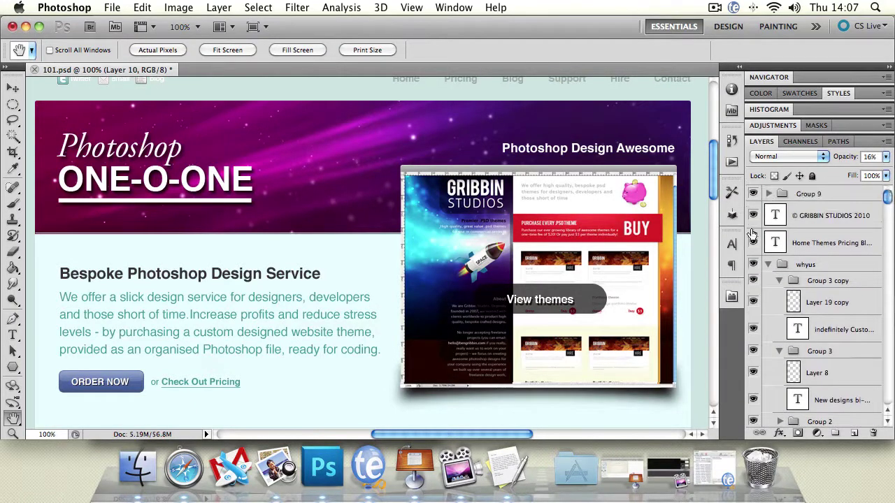
key("v")
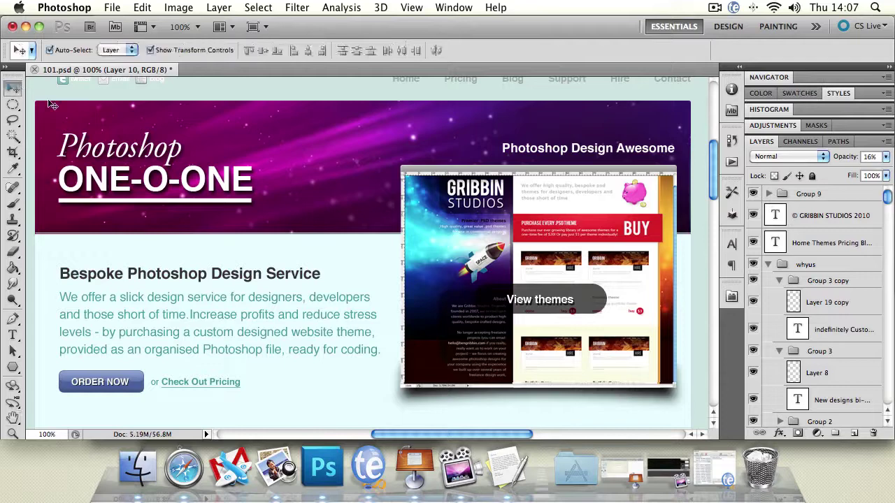
left_click(340, 138)
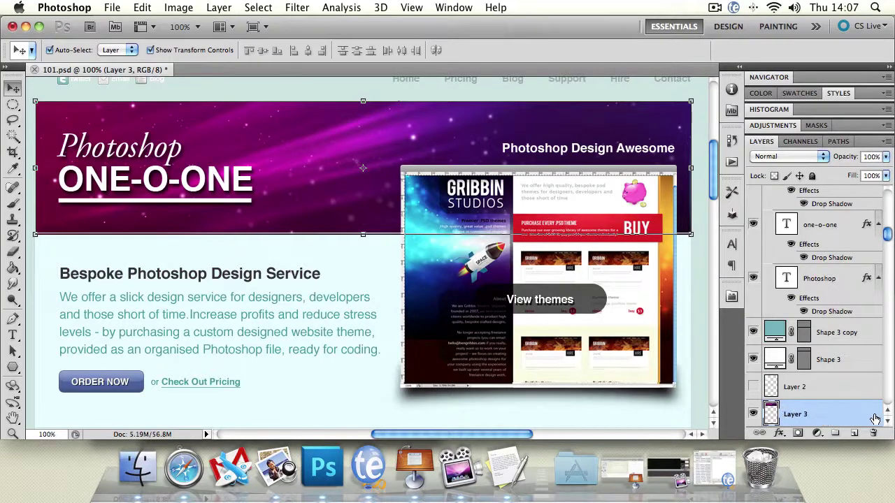
left_click_drag(828, 418, 829, 416)
left_click_drag(837, 414, 804, 217)
left_click_drag(804, 287, 806, 151)
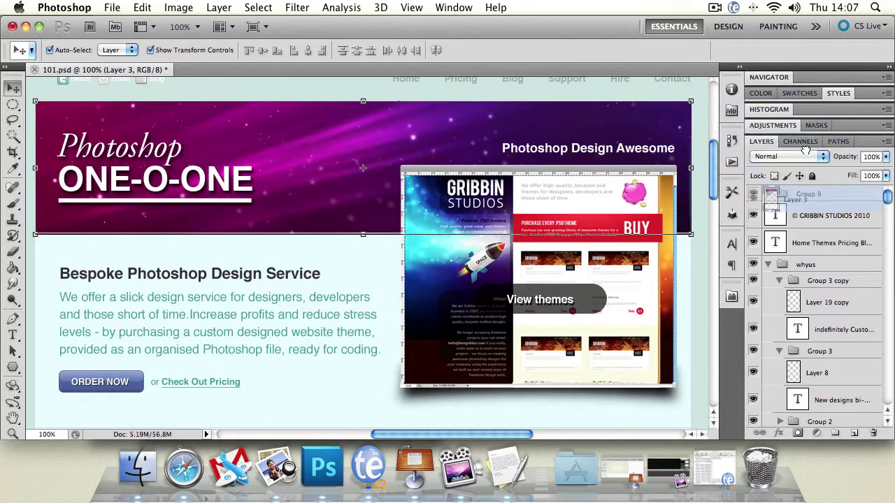
left_click_drag(813, 184, 807, 193)
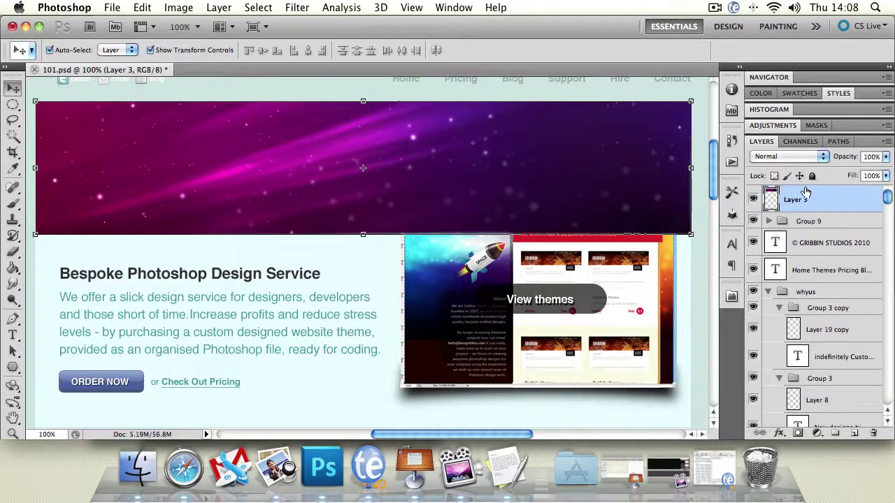
Move the header banner layer down the stack to directly below Layer 20 copy 2.
left_click(251, 88)
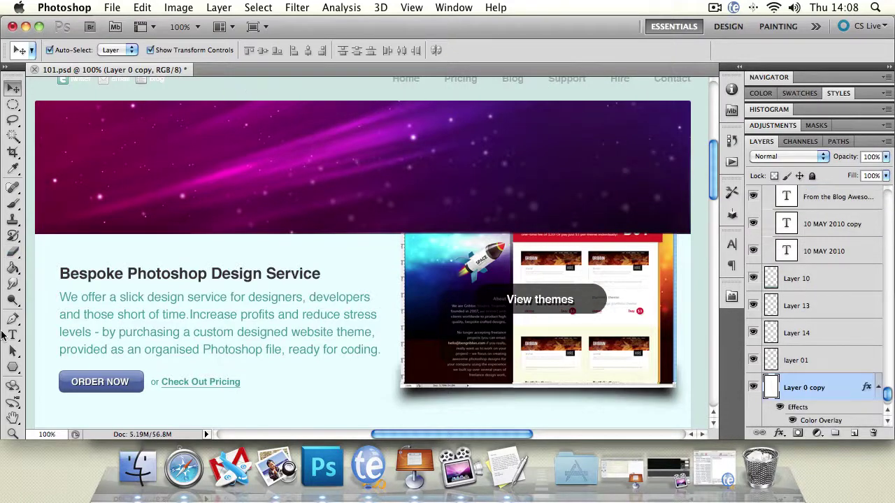
left_click(12, 433)
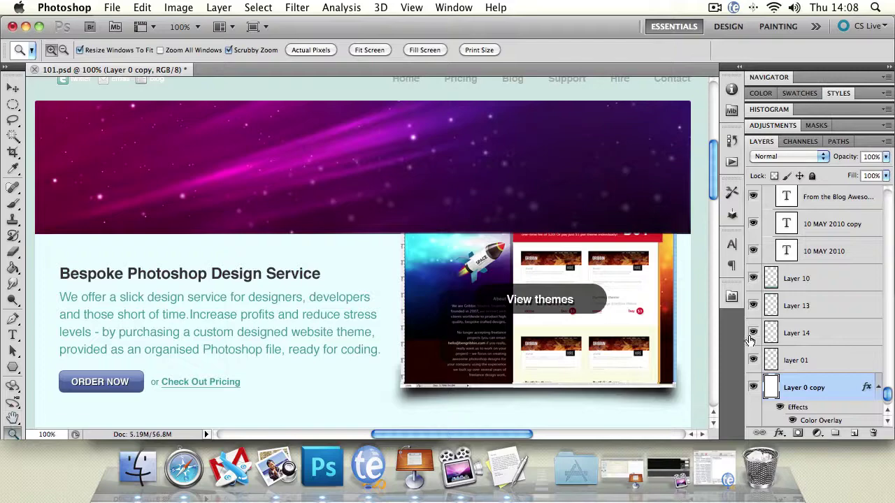
left_click_drag(890, 396, 882, 199)
scroll(848, 204, "down", 10)
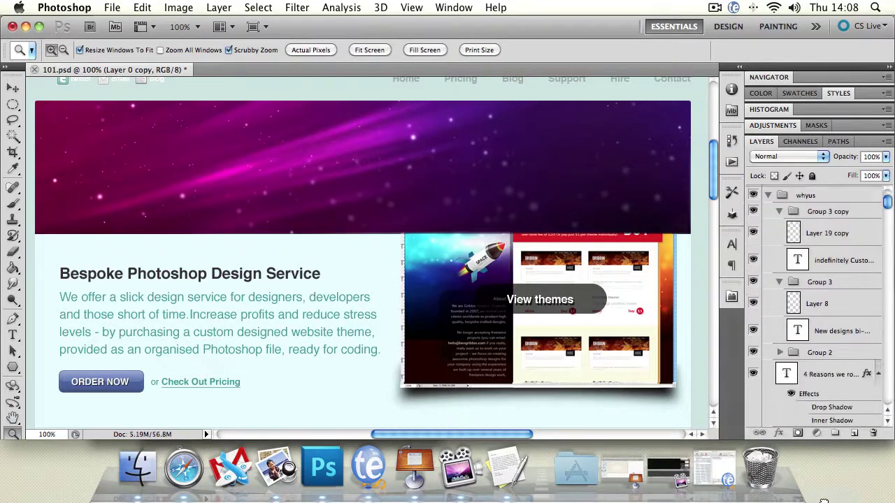
scroll(818, 308, "down", 15)
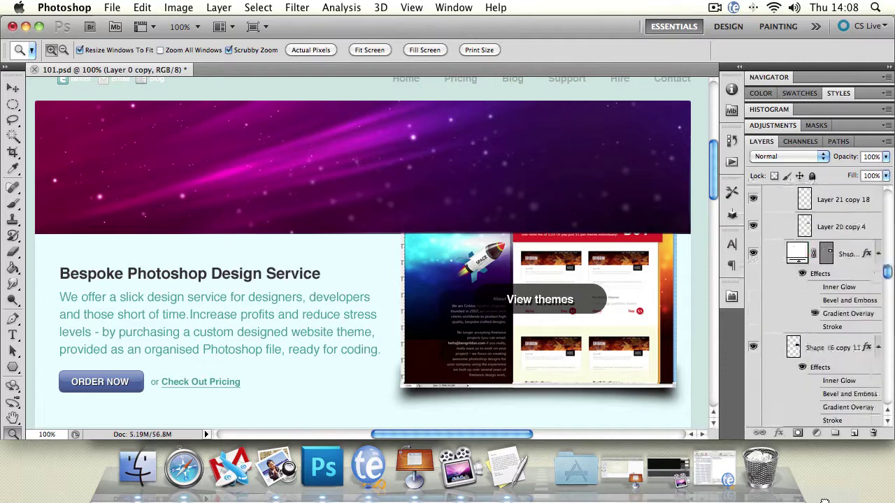
scroll(819, 349, "down", 10)
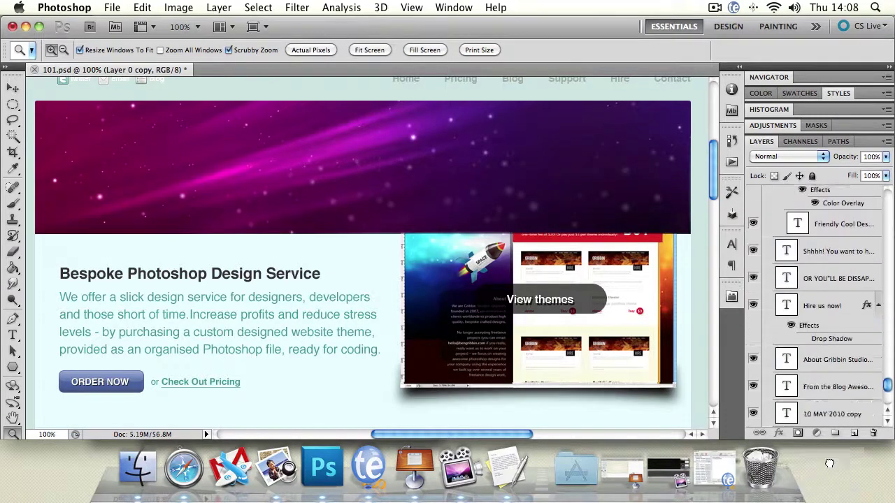
mouse_move(816, 333)
left_mouse_down()
mouse_move(800, 192)
mouse_move(794, 202)
mouse_move(817, 311)
mouse_move(806, 164)
mouse_move(817, 320)
left_mouse_up()
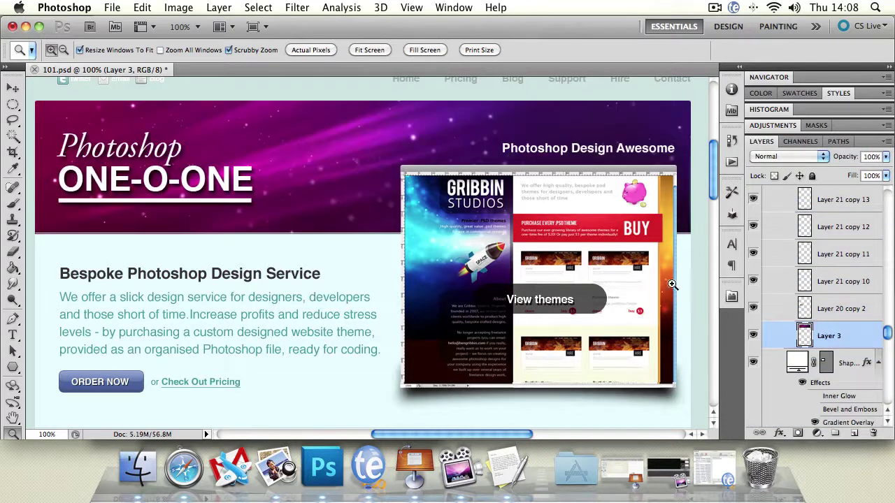
Select Group 9 at the top of the layer stack and wrap it in a new group.
left_click_drag(887, 332, 888, 175)
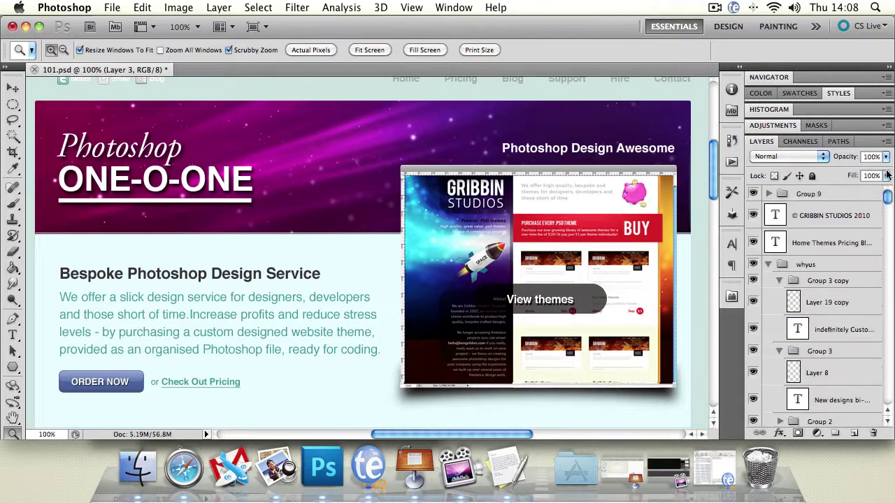
left_click(835, 197)
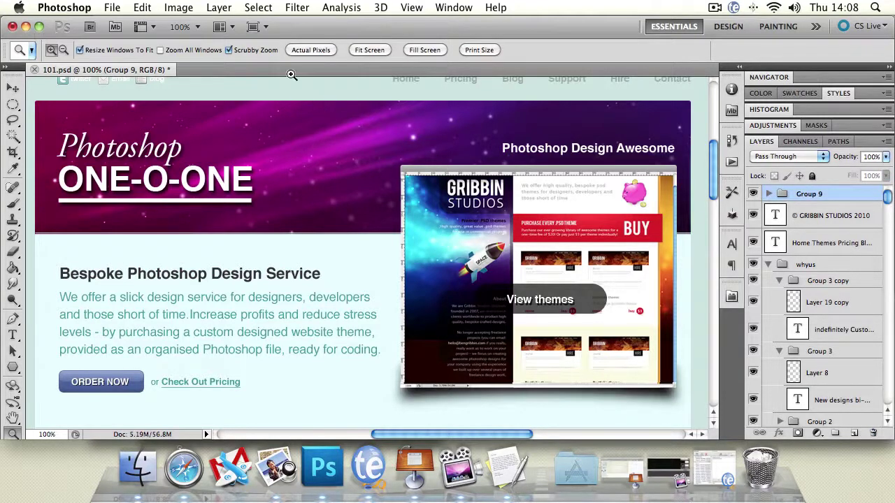
left_click(203, 7)
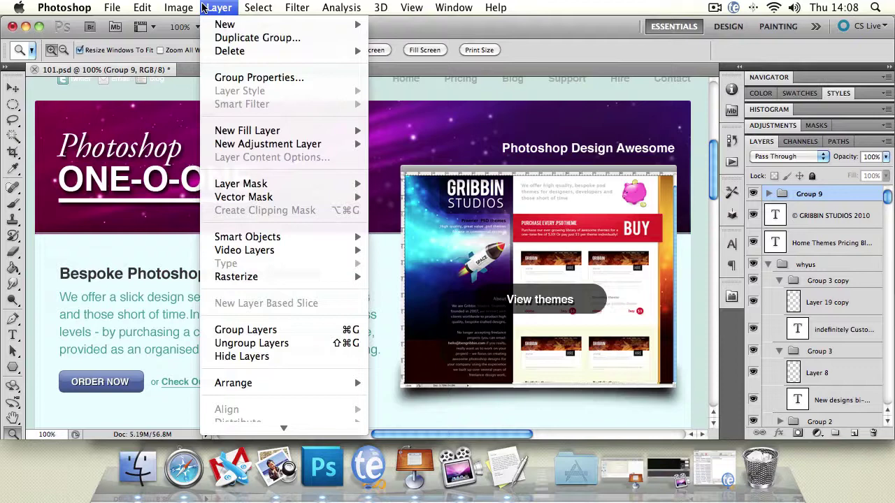
mouse_move(225, 23)
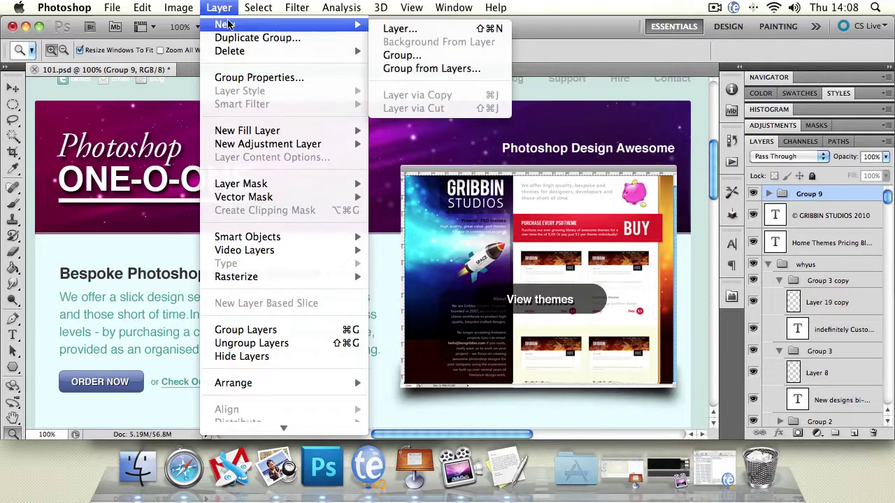
left_click(445, 54)
left_click(582, 214)
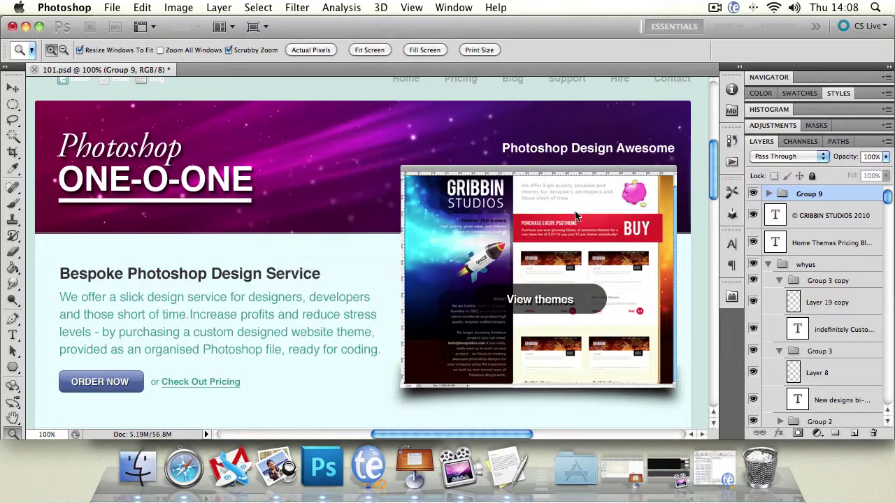
key("super+g")
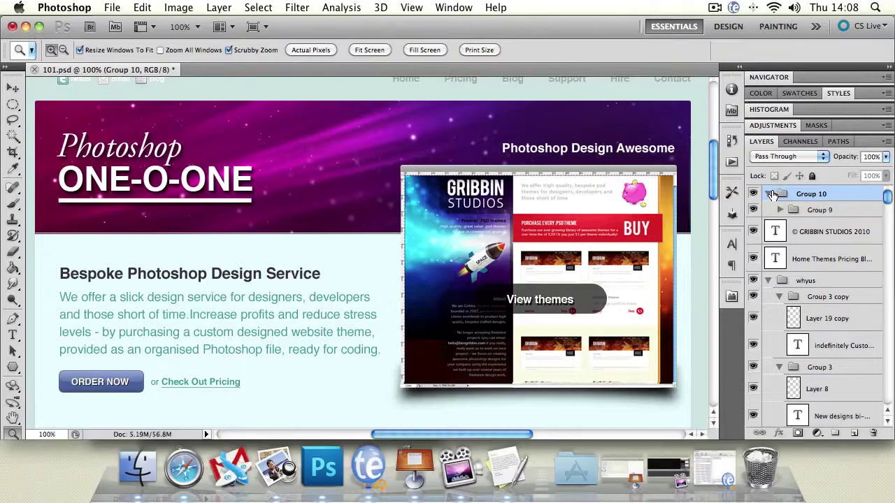
Collapse and re-expand the new group and delete Group 9 from inside it.
left_click(768, 193)
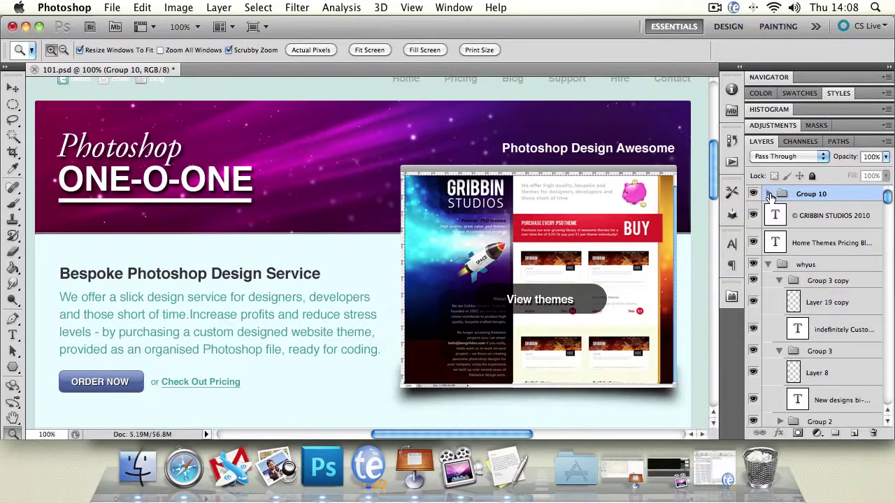
left_click(768, 194)
left_click_drag(811, 215, 874, 432)
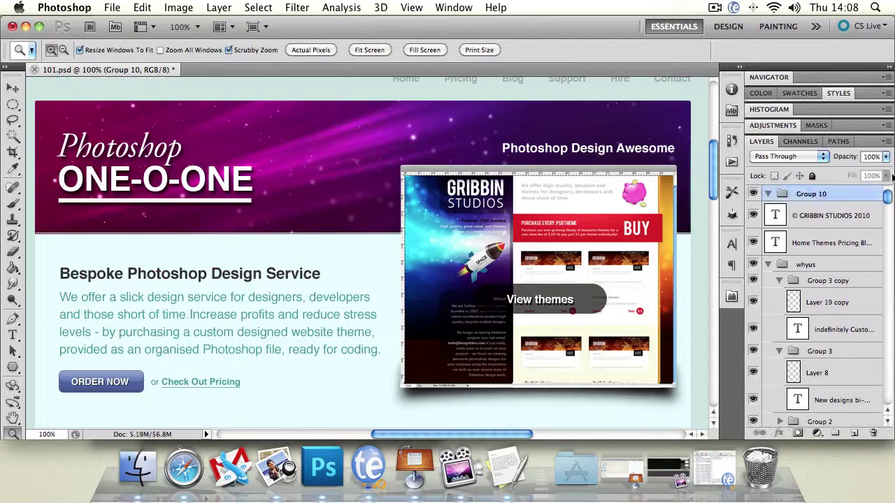
Rename the empty group at the top of the layer stack as Rectangle.
double_click(817, 198)
left_click(826, 195)
key("BackSpace")
key("BackSpace")
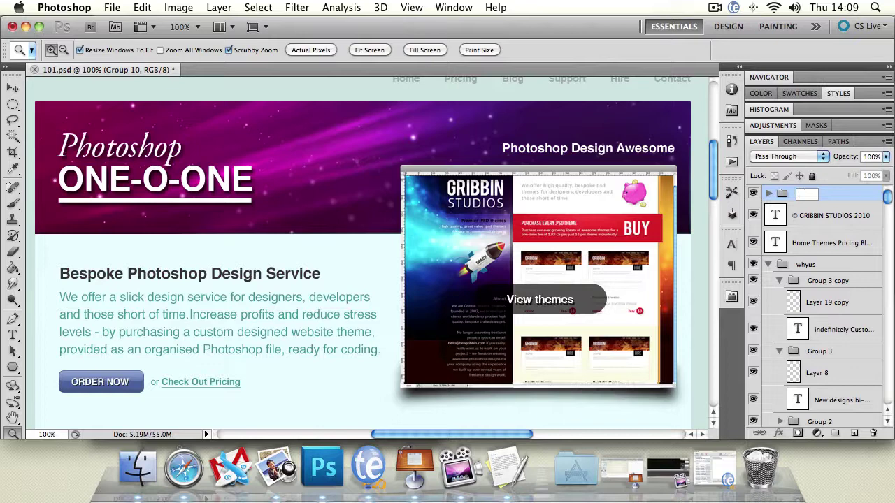
key("shift")
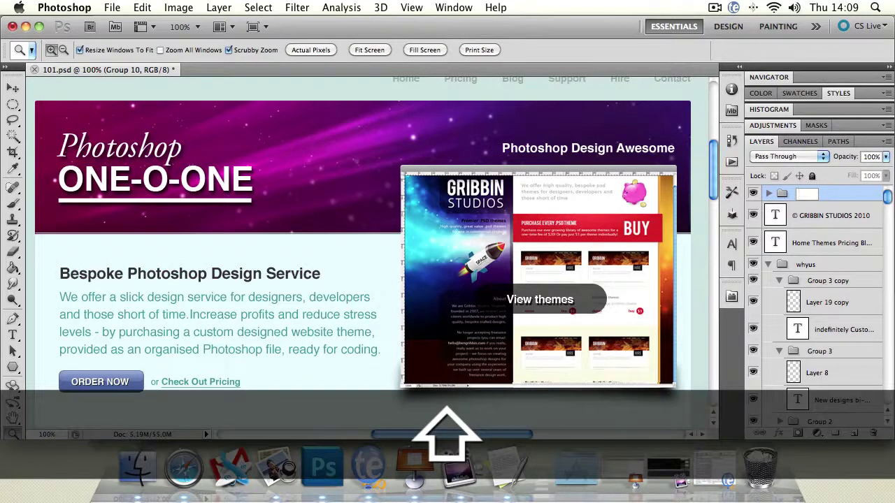
type("Recta")
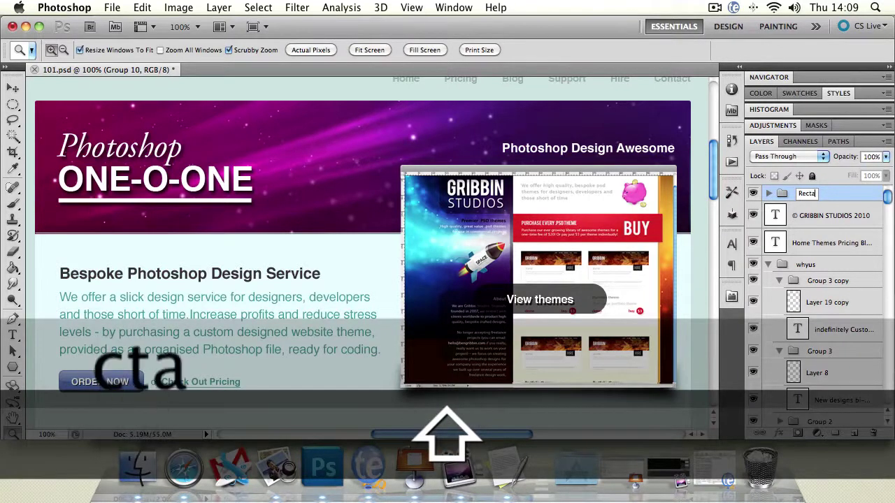
type("ngle")
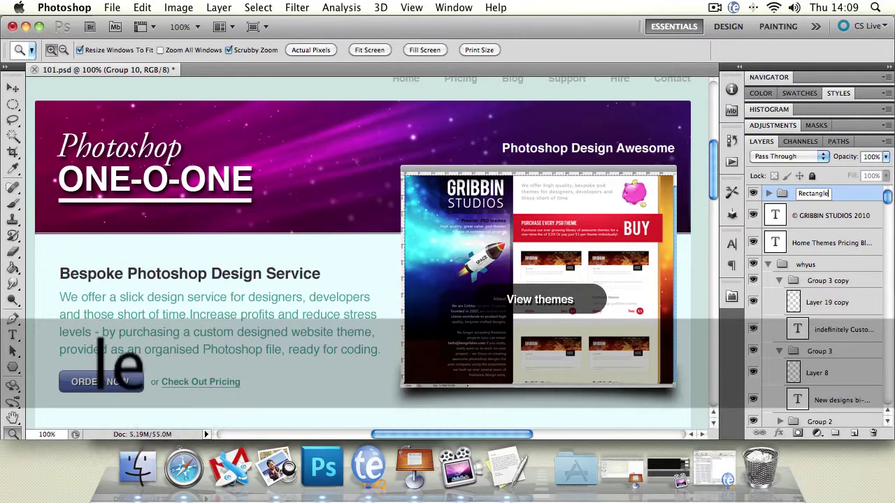
key("Return")
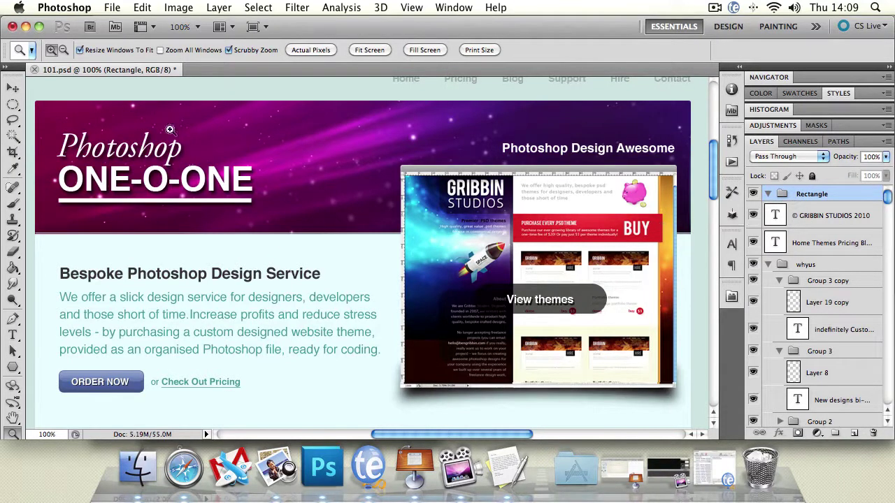
Select the navigation links text on the canvas and move its layer into the Rectangle group, collapsing and re-expanding the group to check it.
left_click(13, 87)
left_click(515, 83)
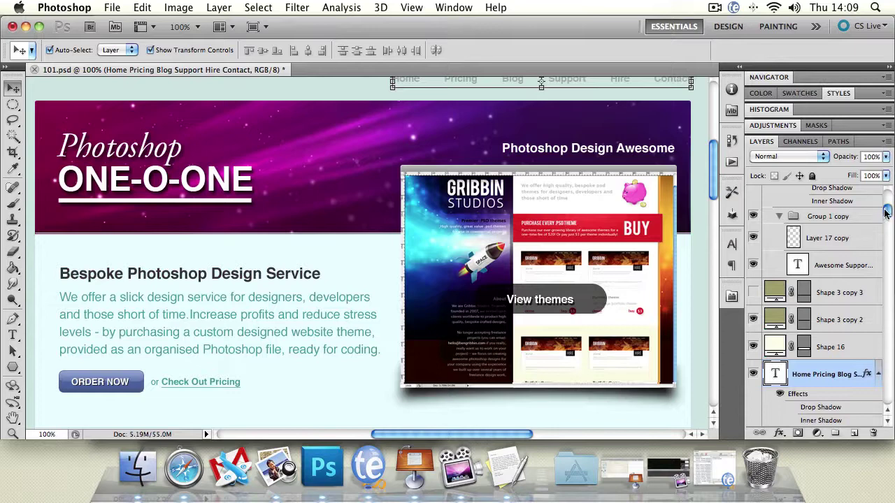
mouse_move(884, 213)
left_mouse_down()
mouse_move(888, 197)
mouse_move(889, 217)
left_mouse_up()
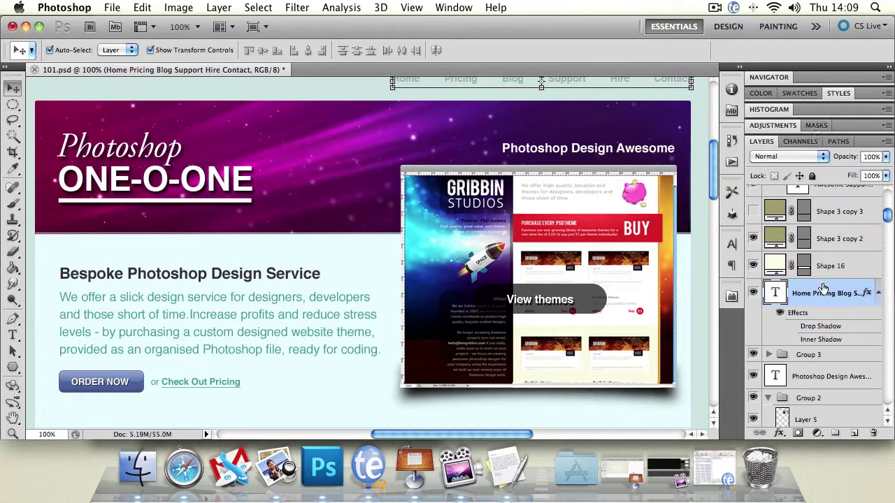
left_click_drag(824, 289, 795, 184)
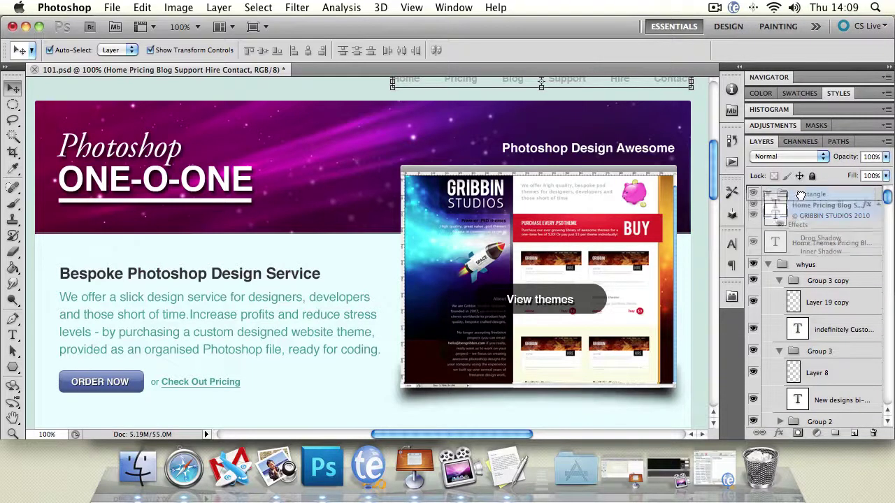
left_click_drag(800, 210, 782, 194)
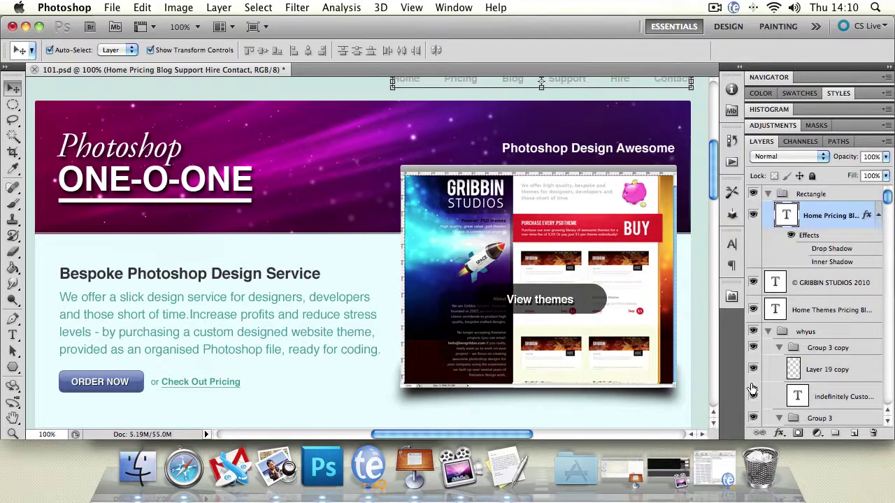
left_click(768, 194)
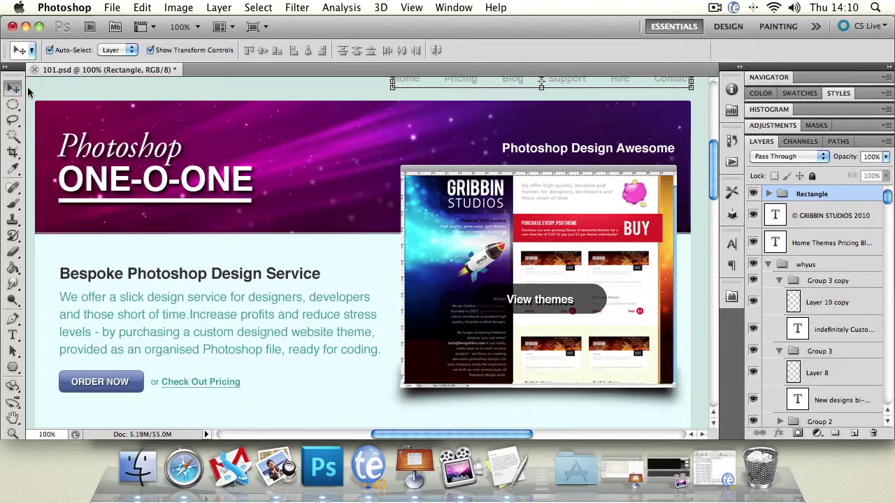
left_click(768, 195)
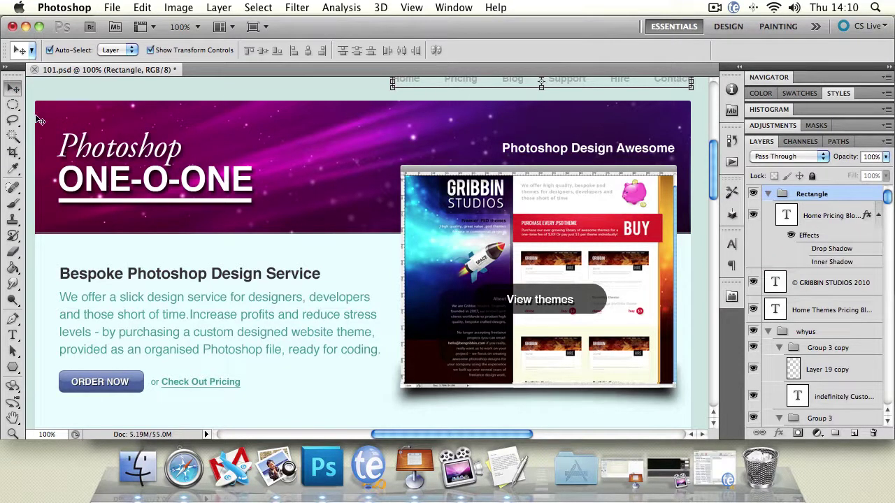
Move the Bespoke Photoshop Design Service and Photoshop Design Awesome text layers into the Rectangle group.
left_click(187, 283)
left_click_drag(843, 424, 833, 201)
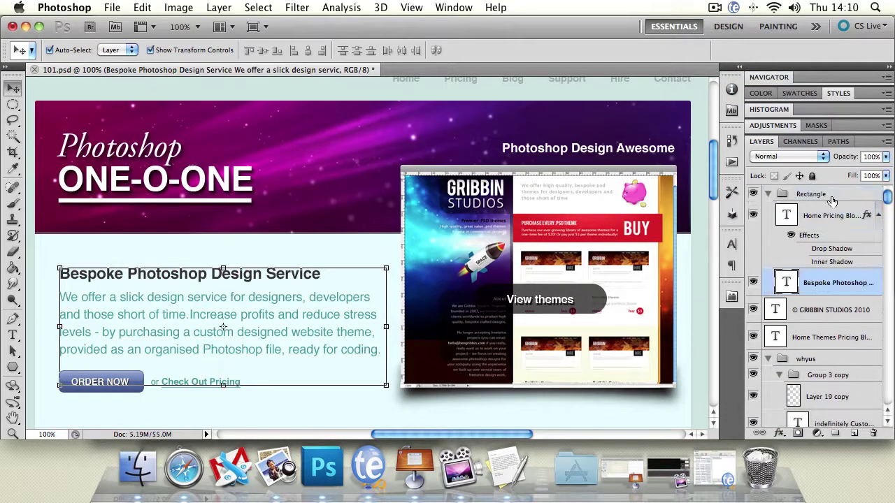
left_click(578, 152)
left_click_drag(839, 424, 832, 294)
Move Group 2 with the theme screenshot into the Rectangle group, collapse it and place it directly above the Bespoke Photoshop text layer.
left_click(571, 219)
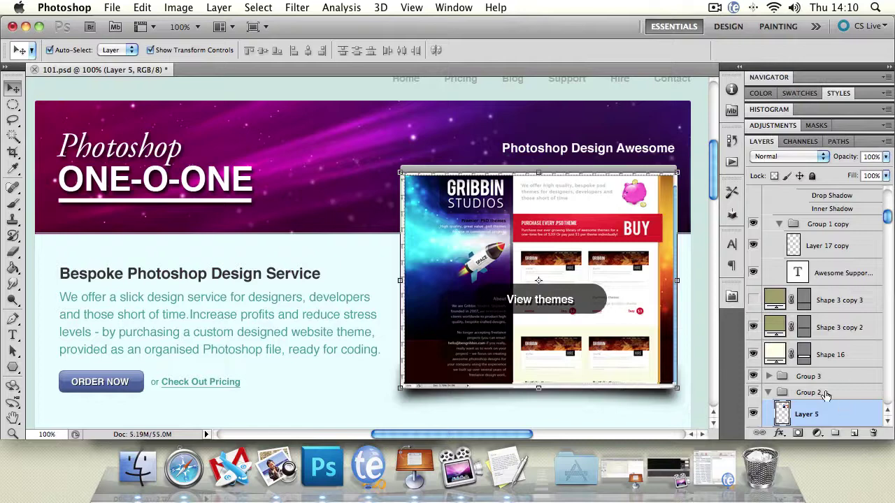
left_click_drag(822, 394, 815, 200)
left_click(780, 331)
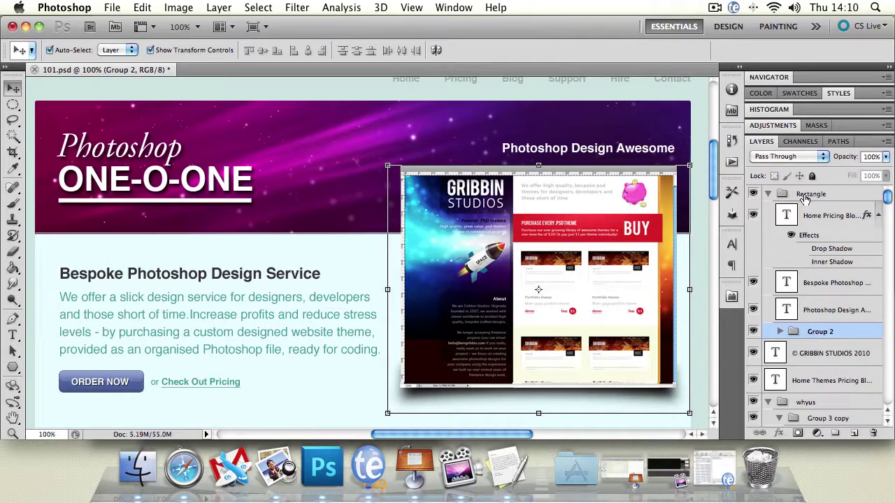
left_click_drag(815, 336, 820, 261)
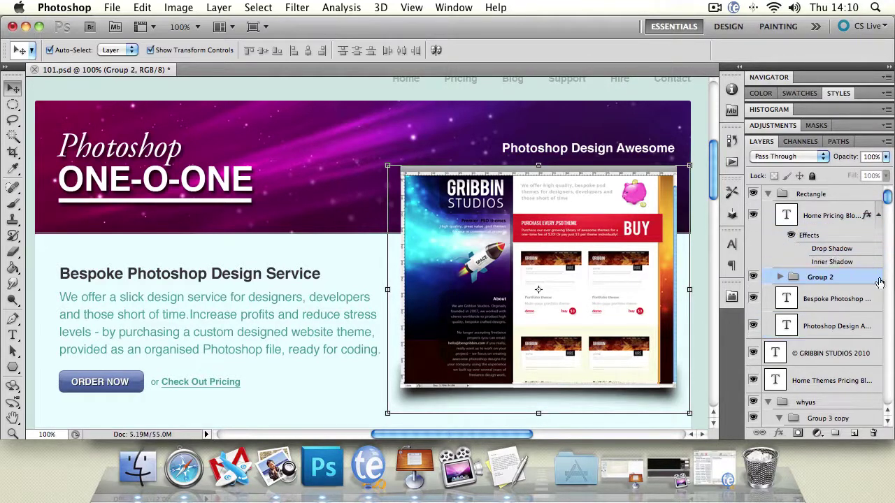
Collapse the Rectangle group and move Group 1 with the Photoshop ONE-O-ONE logo into it.
left_click(769, 194)
left_click(780, 196)
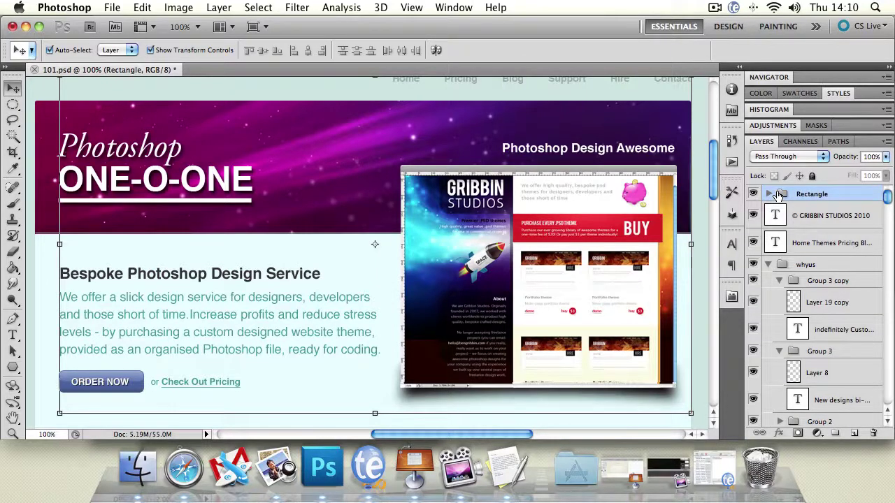
left_click(194, 181)
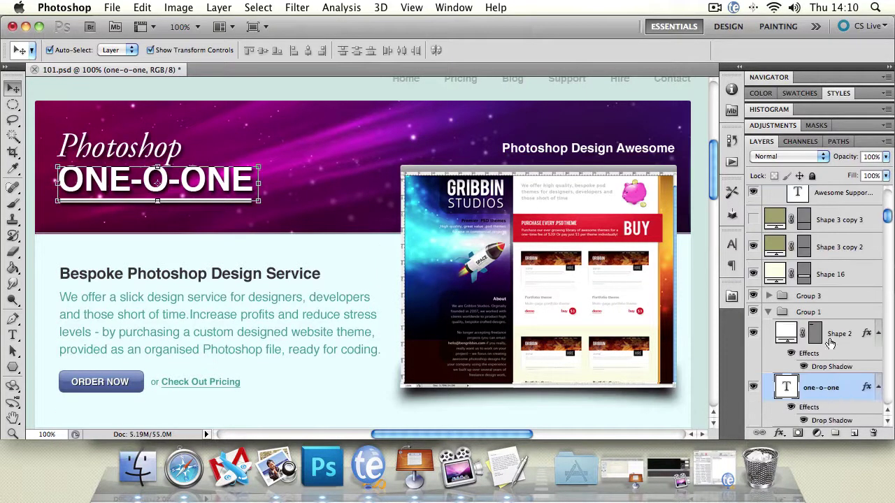
scroll(831, 343, "up", 10)
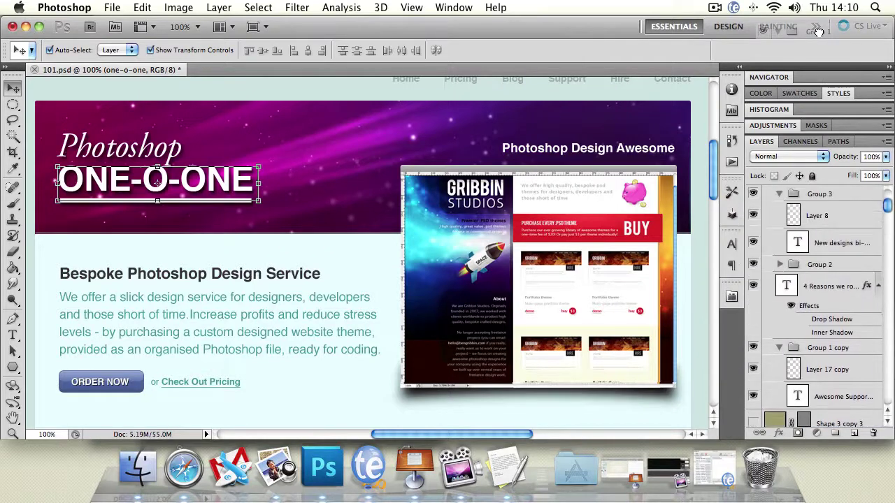
scroll(833, 195, "up", 5)
left_click(830, 194)
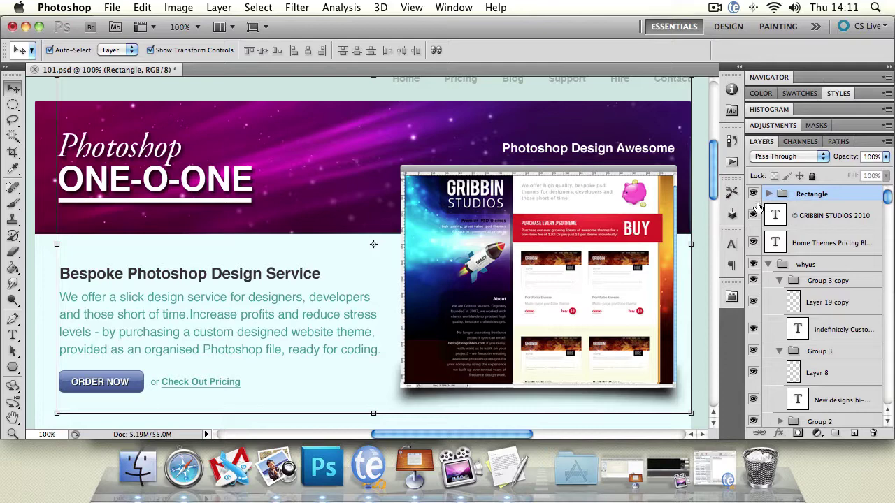
Hide and show the whole Rectangle group twice to check which elements it contains.
left_click(753, 194)
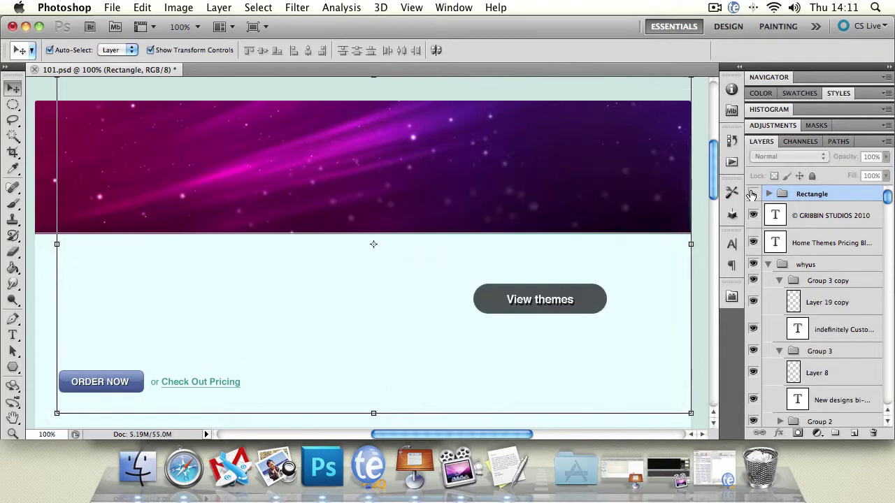
left_click(754, 193)
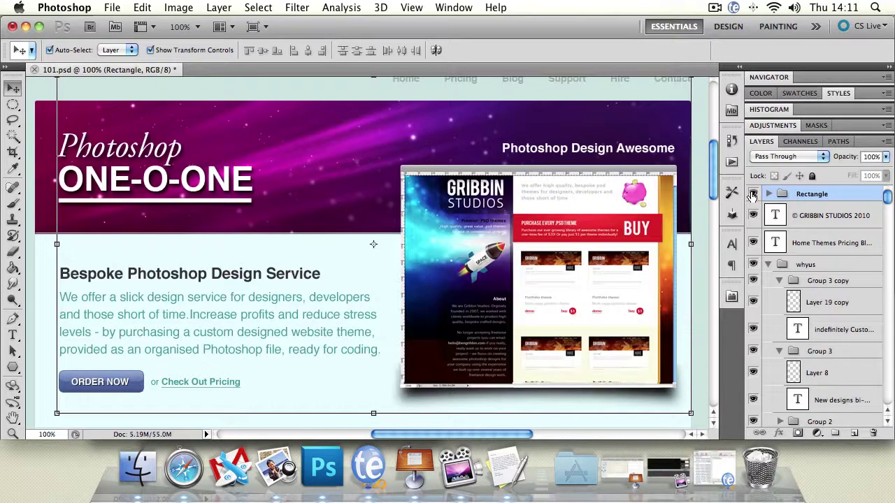
left_click(753, 194)
left_click(753, 193)
Set the Move tool's Auto-Select option to Group and select the Rectangle group through the Photoshop logo text on the canvas.
left_click(117, 150)
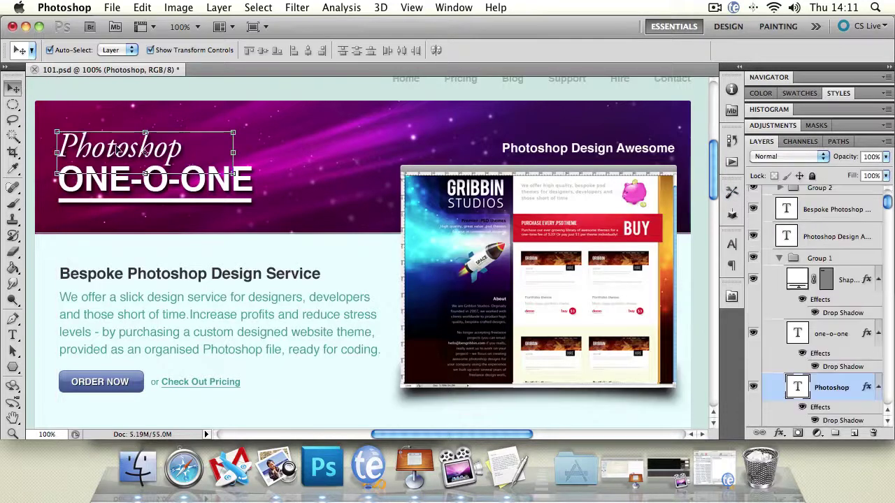
left_click(123, 51)
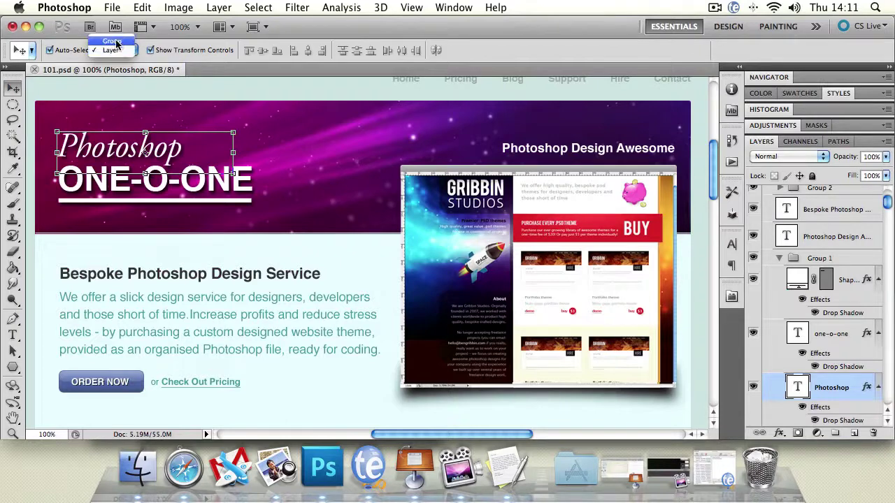
left_click(112, 42)
scroll(892, 203, "up", 3)
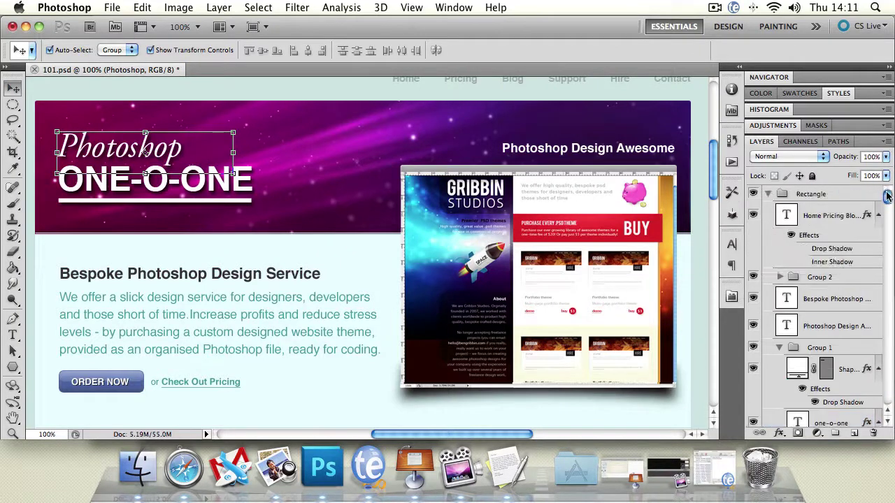
left_click(129, 152)
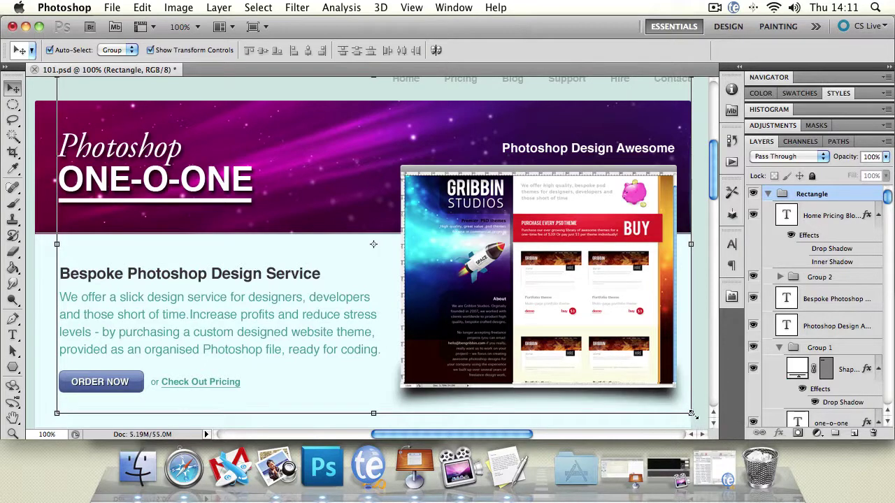
Scale the whole Rectangle group down towards its upper-left corner with Free Transform.
key("super+t")
left_click_drag(691, 410, 456, 275)
key("Return")
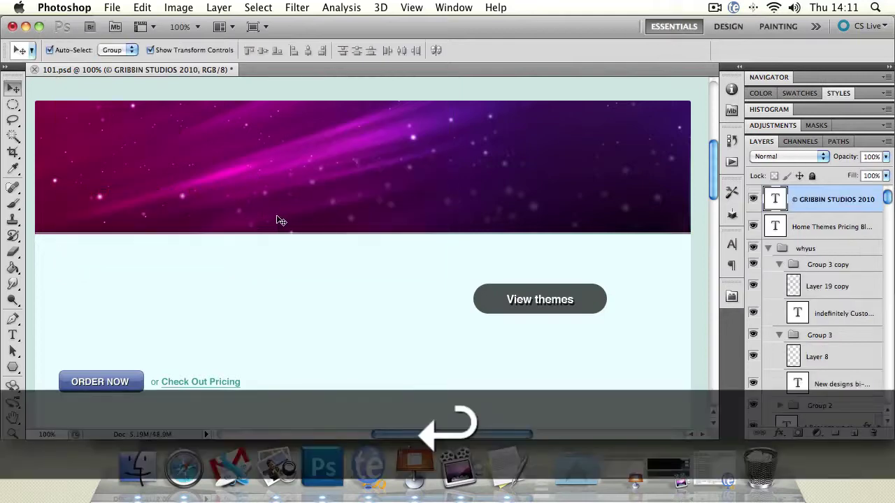
Undo the deletion, move and scaling of the Rectangle group.
key("super+z")
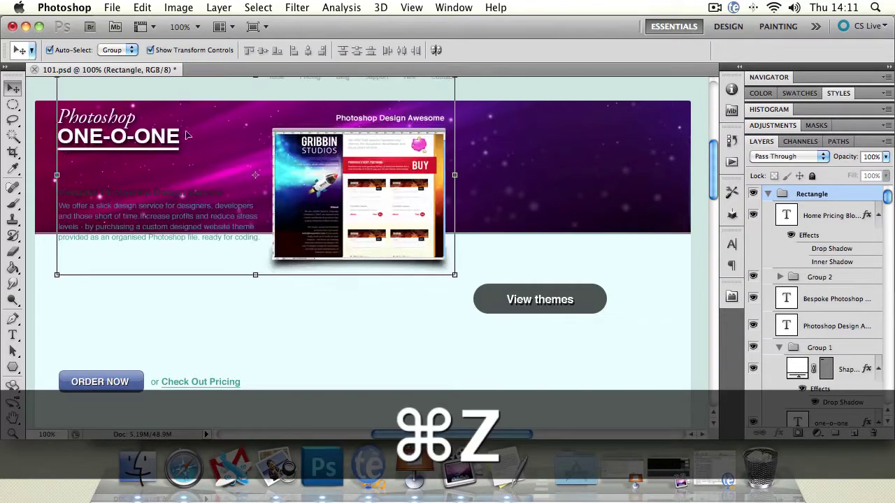
key("super+z")
key("super+z")
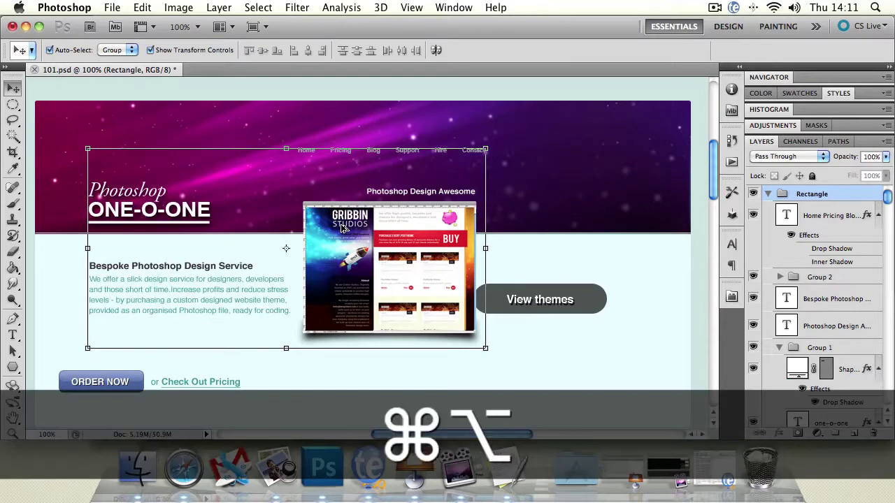
key("super+alt+z")
key("super+alt+z")
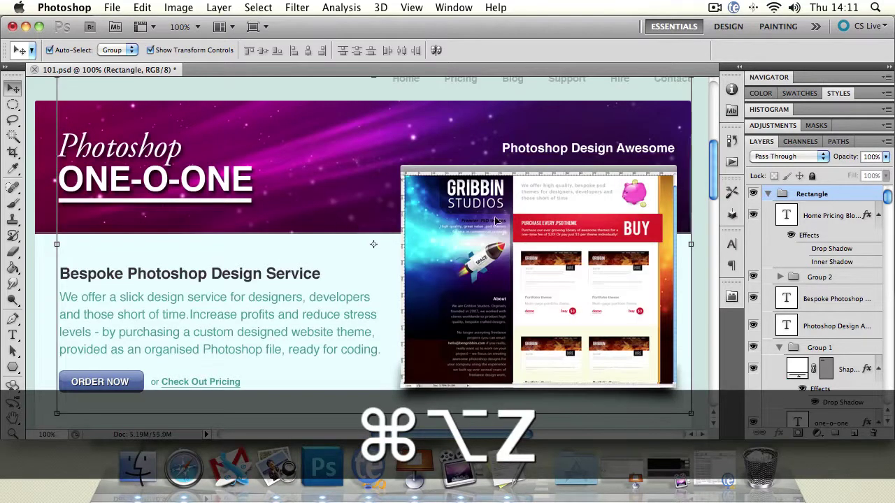
Collapse the Rectangle group and toggle its visibility off and on several times, leaving it shown.
left_click(768, 196)
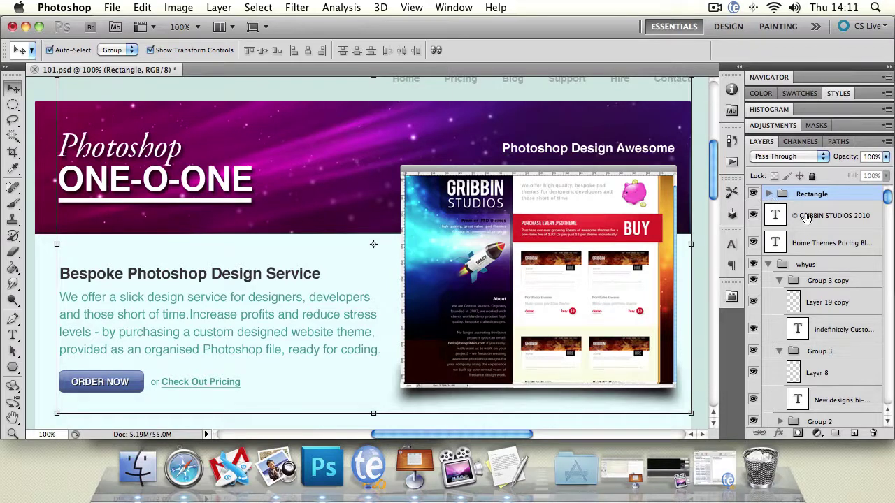
left_click(753, 196)
left_click(753, 196)
left_click(753, 196)
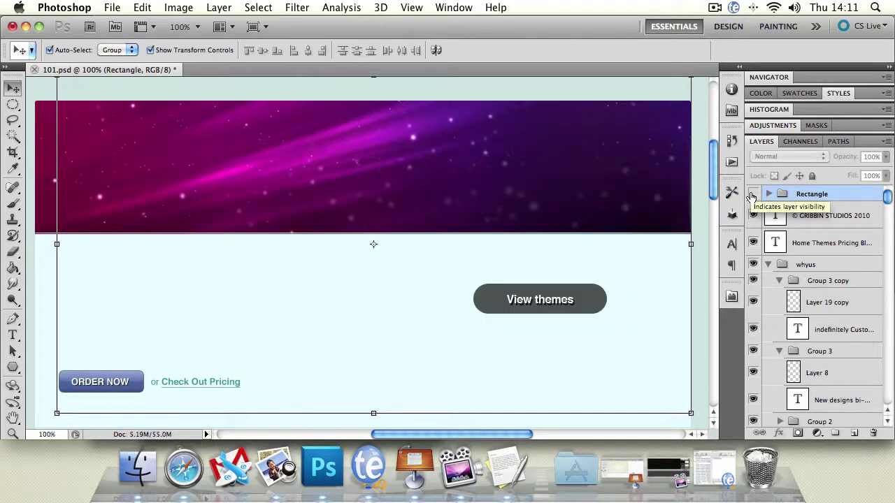
left_click(753, 196)
left_click(753, 196)
left_click(753, 196)
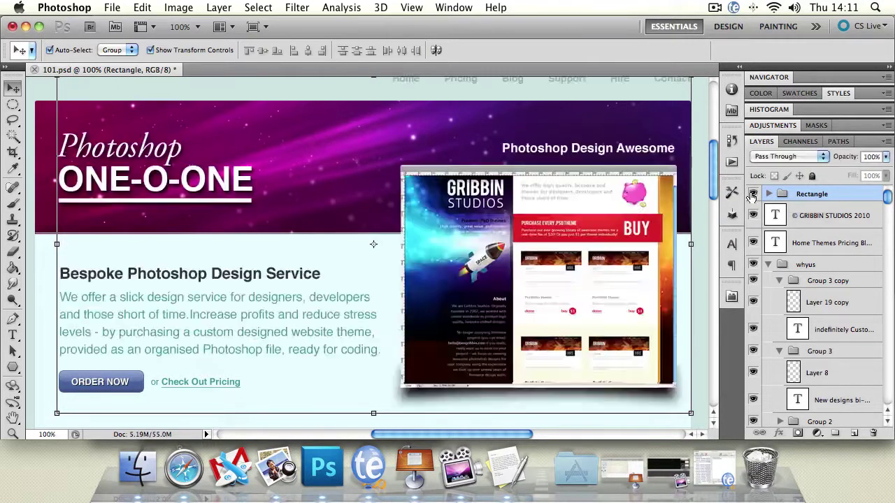
left_click(753, 196)
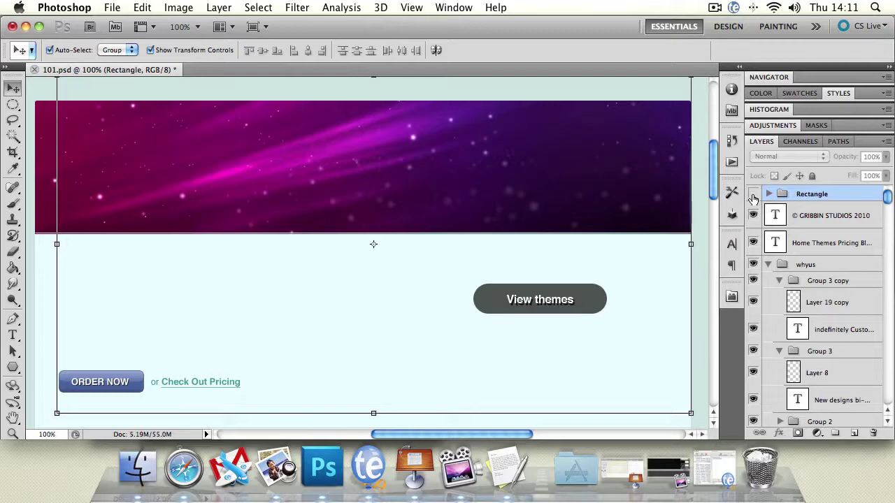
left_click(753, 196)
Select the design group through the header background, collapse the whyus group and set the design group's blend mode to Normal.
left_click(296, 132)
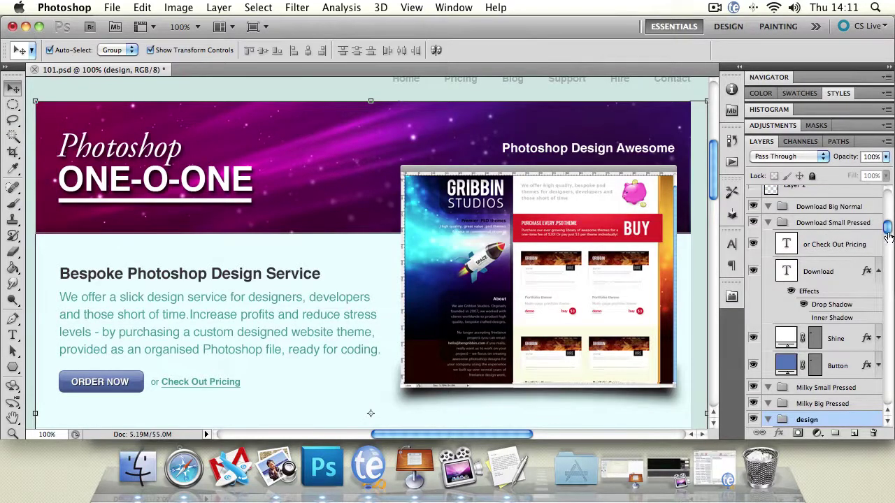
left_click_drag(890, 231, 890, 196)
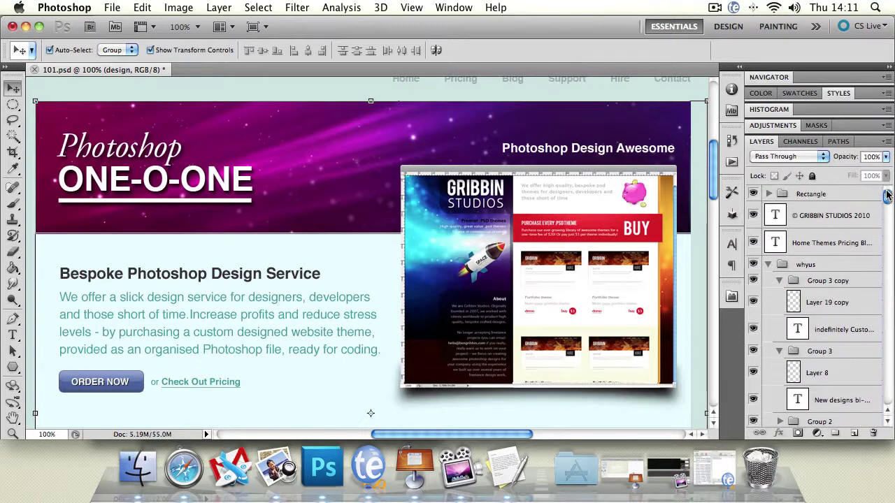
left_click(769, 266)
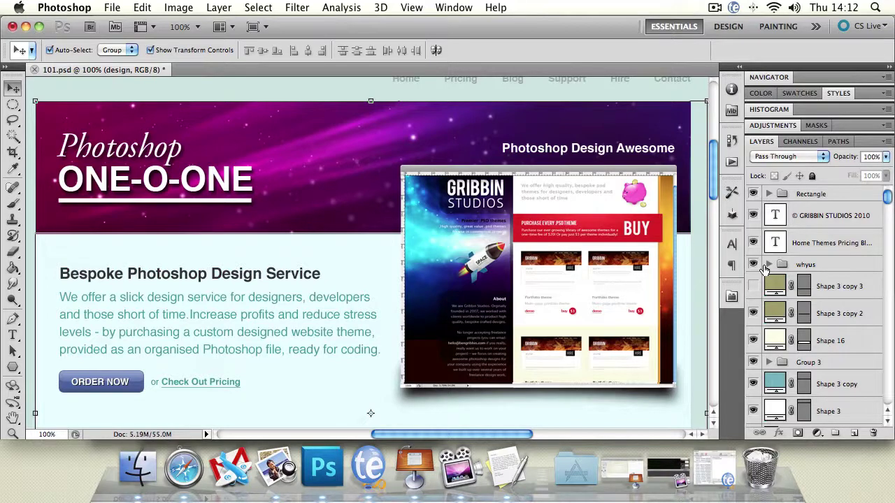
left_click(797, 158)
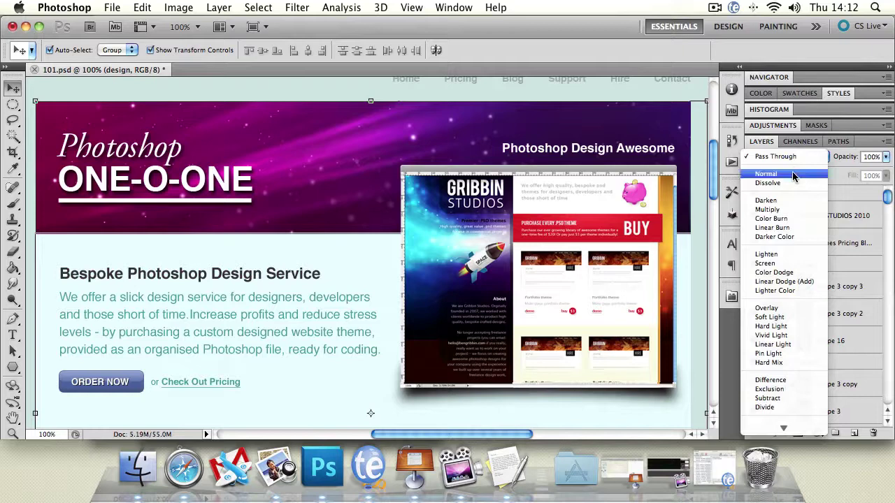
left_click(794, 174)
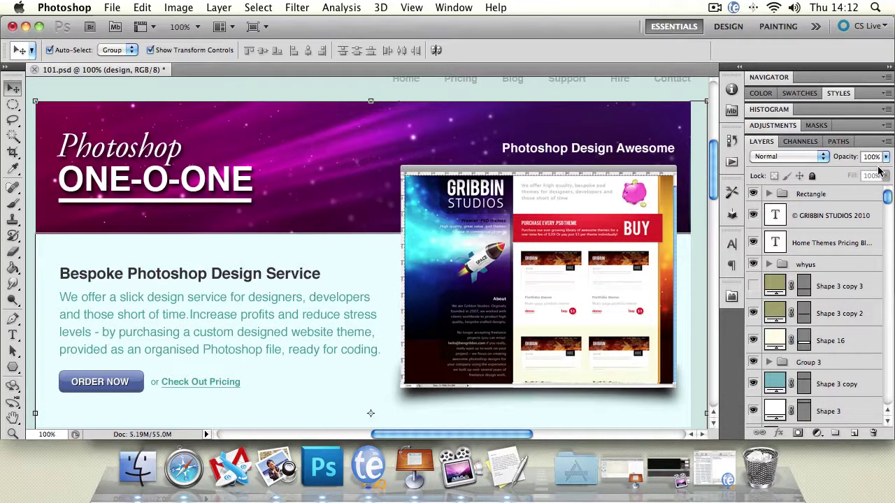
Set the Rectangle group's blend mode to Normal.
left_click(811, 194)
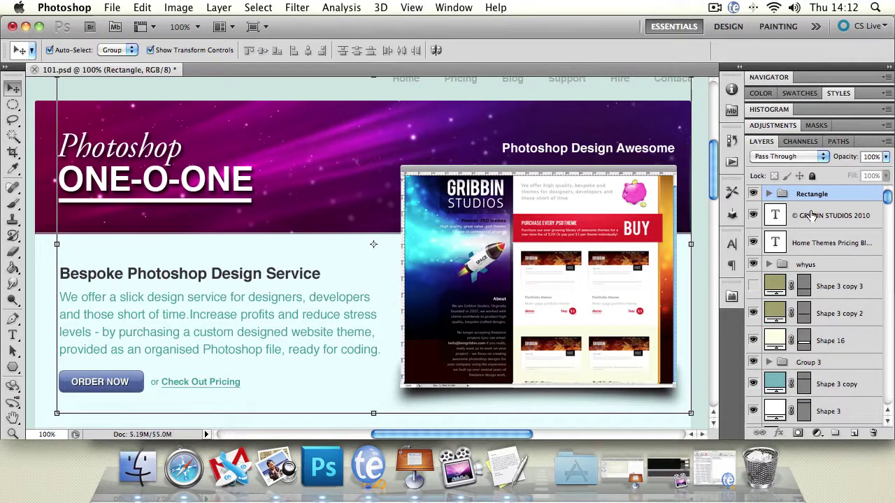
left_click(776, 160)
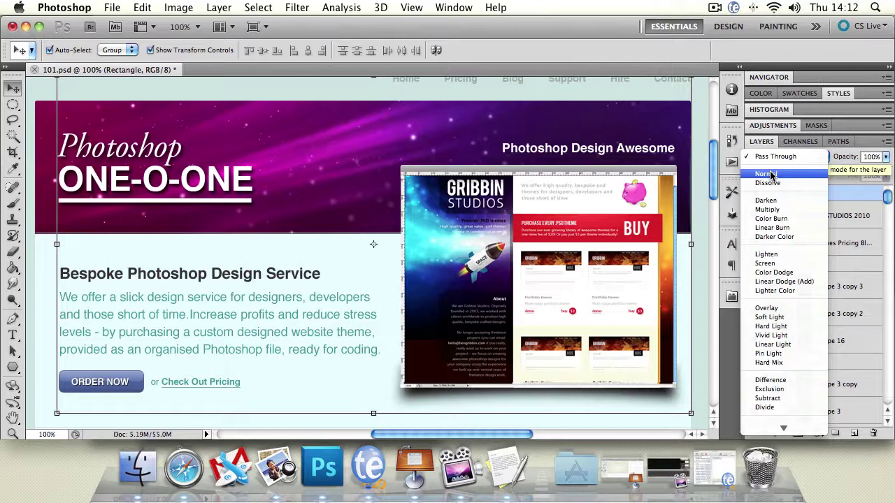
left_click(771, 175)
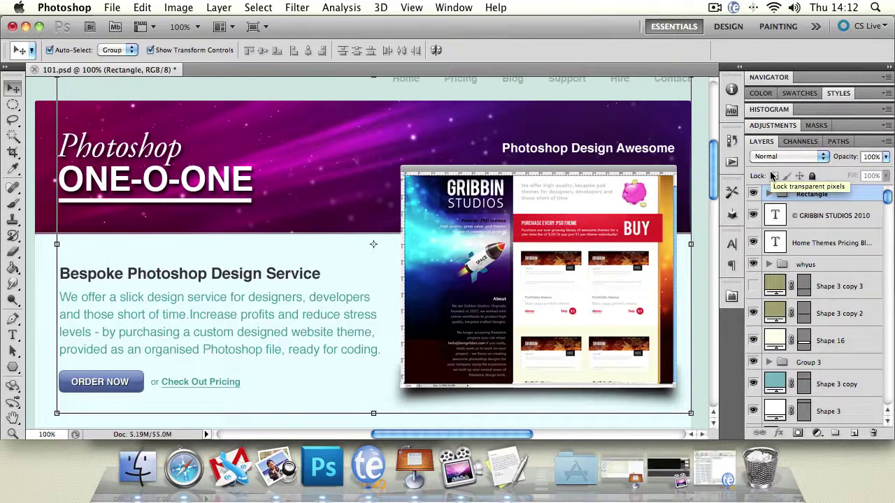
Try the Lighten, Overlay and Hard Light blend modes on the Rectangle group and return it to Normal.
left_click(784, 156)
left_click(793, 235)
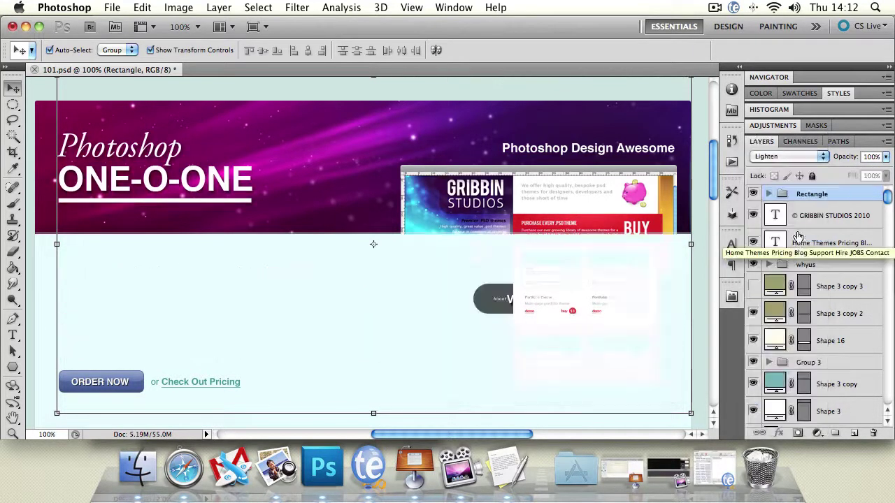
left_click(787, 156)
left_click(780, 214)
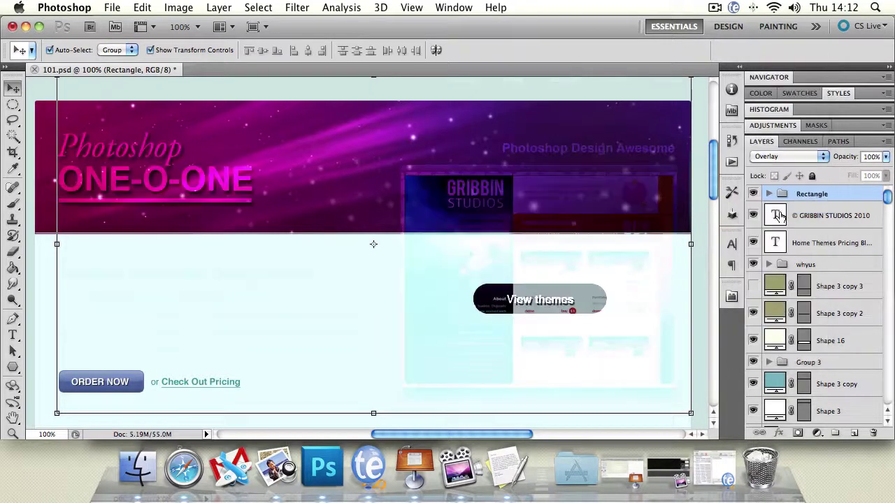
left_click(772, 159)
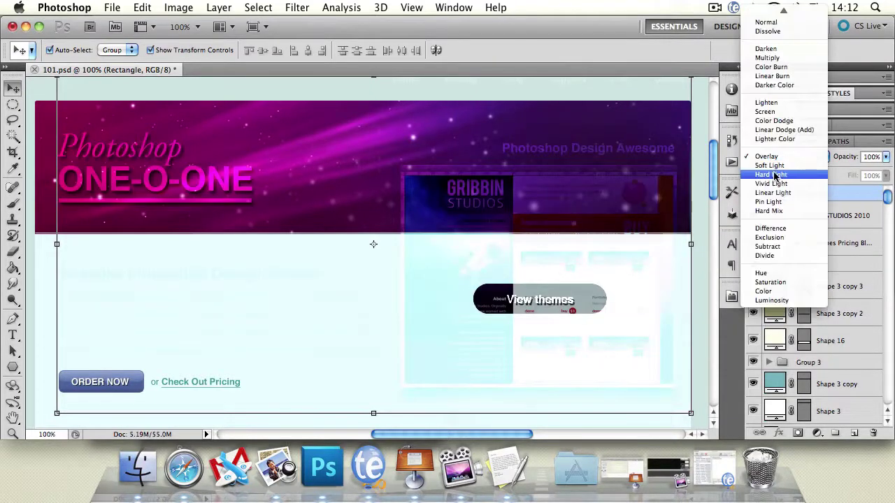
left_click(774, 175)
left_click(774, 158)
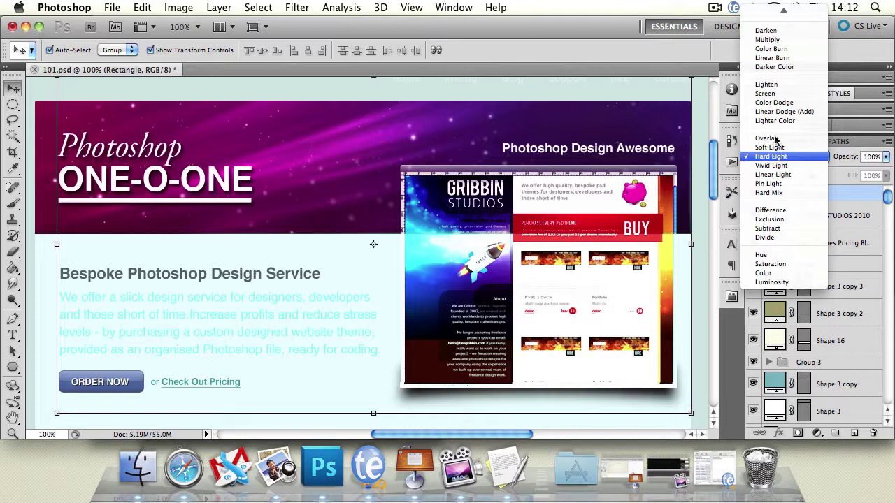
left_click(783, 35)
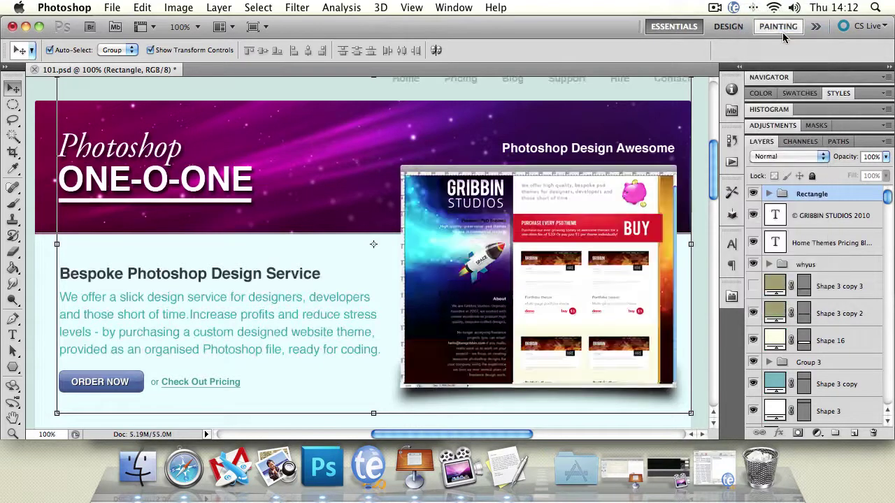
Try adjusting the Rectangle group's opacity and leave it at 100%.
left_click(885, 157)
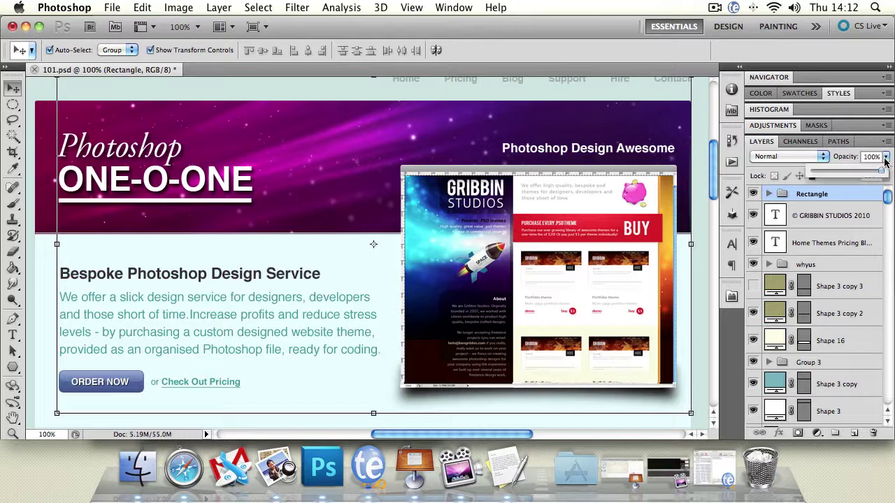
mouse_move(883, 172)
left_mouse_down()
mouse_move(793, 175)
mouse_move(891, 175)
left_mouse_up()
Try adjusting the opacity of the "© GRIBBIN STUDIOS 2010" text layer and leave it at 100%.
left_click(808, 221)
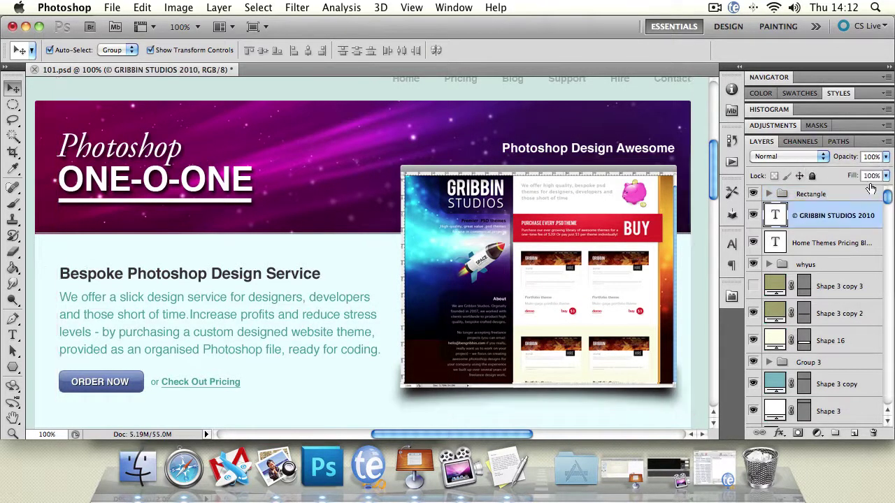
left_click_drag(714, 161, 714, 309)
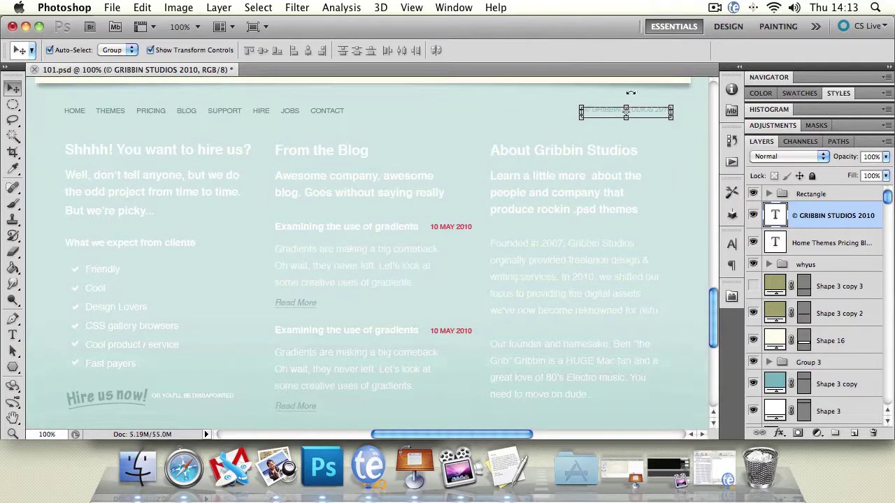
left_click(886, 157)
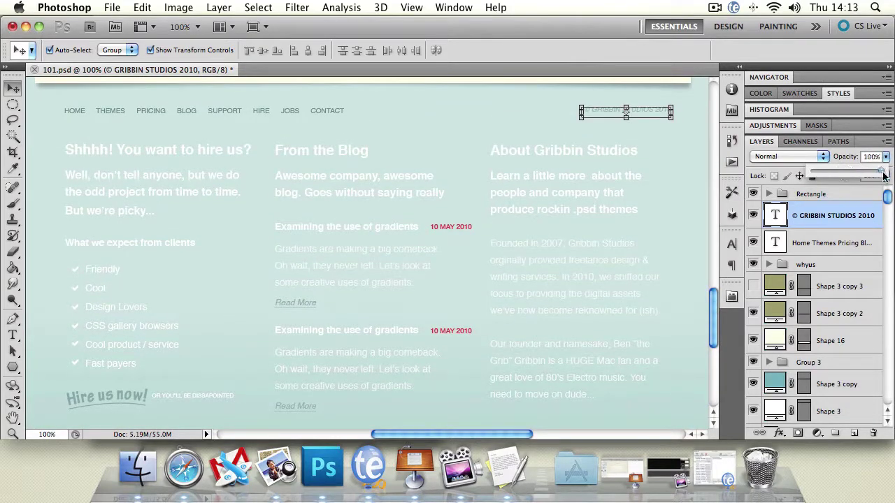
mouse_move(884, 176)
left_mouse_down()
mouse_move(870, 173)
mouse_move(890, 167)
left_mouse_up()
left_click_drag(715, 322, 718, 175)
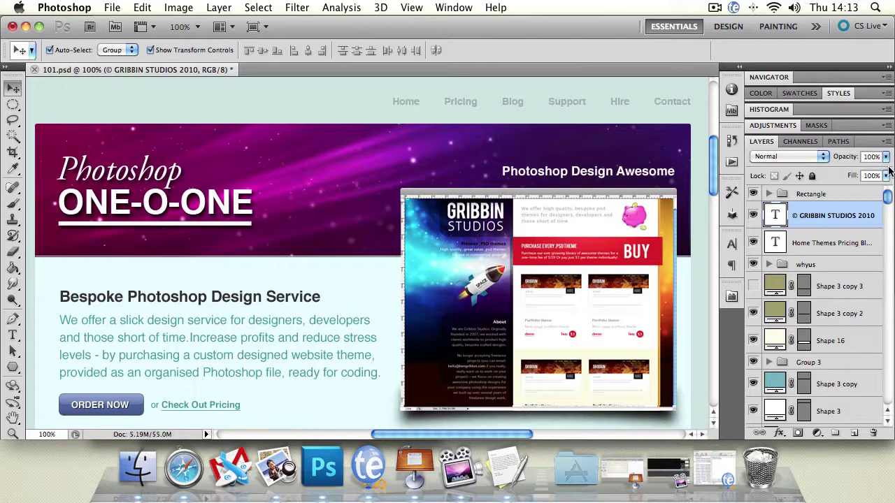
Draw a white rectangle inside the design group with the Rectangle Tool, overlapping the top edge of the purple header.
left_click(248, 167)
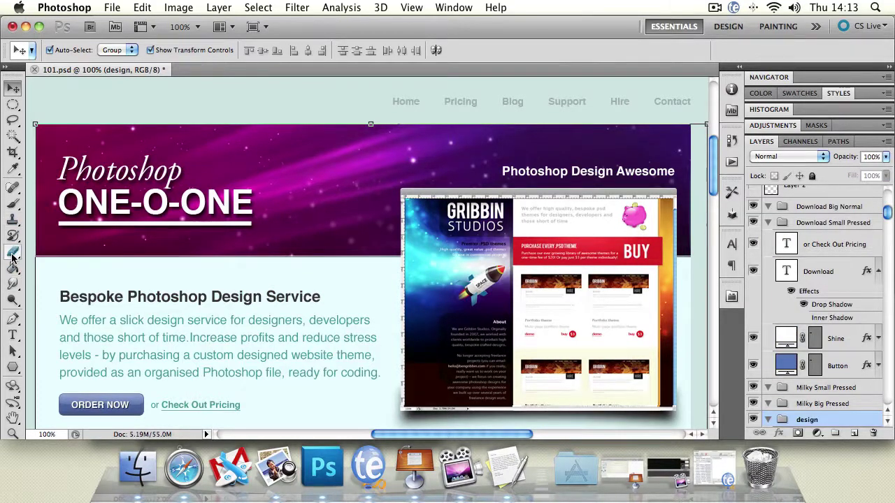
left_click(13, 367)
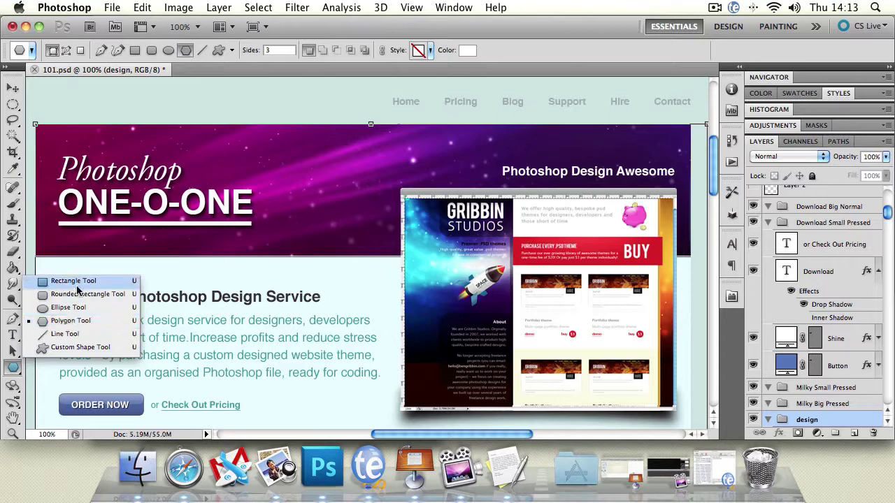
left_click(73, 281)
left_click_drag(256, 105, 423, 203)
left_click(18, 90)
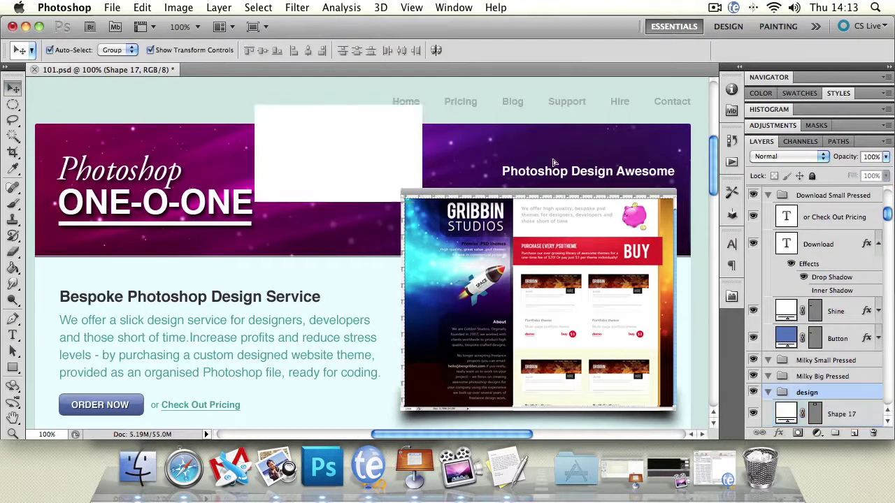
Undo a trial move that shifts the whole design group and set the Move tool's Auto-Select to Layer.
left_click_drag(400, 137, 373, 137)
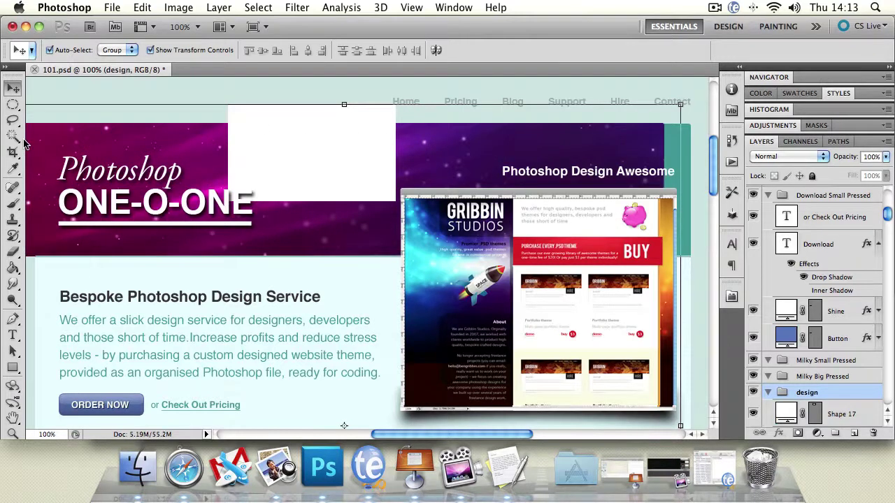
key("alt+super+z")
left_click(116, 51)
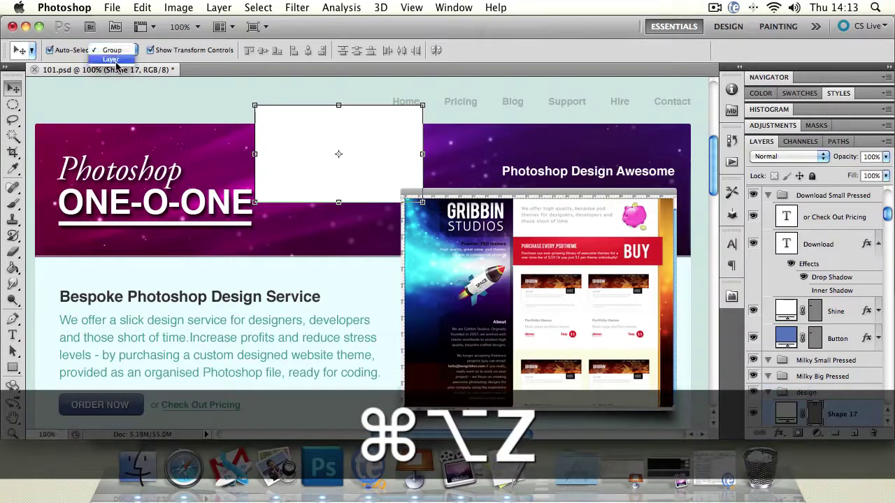
left_click(103, 68)
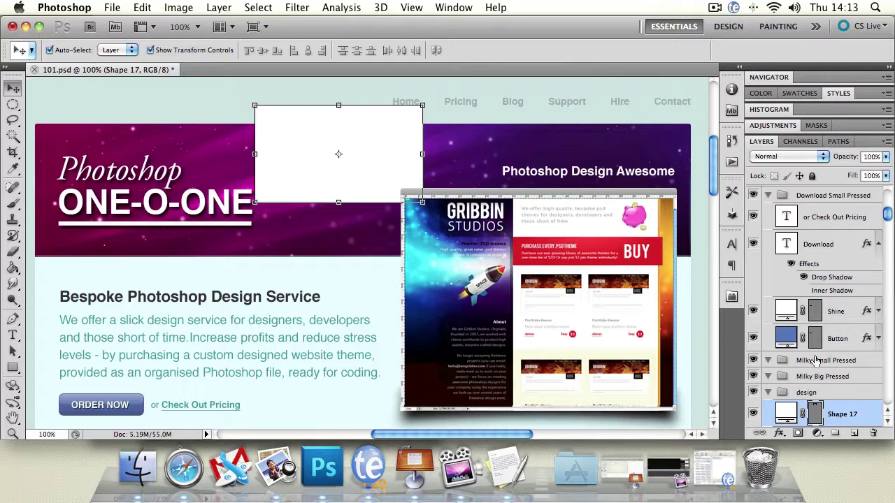
Try the white rectangle's opacity, leave it at 100%, and add a thick black outside Stroke to the layer.
left_click(886, 157)
mouse_move(880, 172)
left_mouse_down()
mouse_move(802, 175)
mouse_move(887, 174)
left_mouse_up()
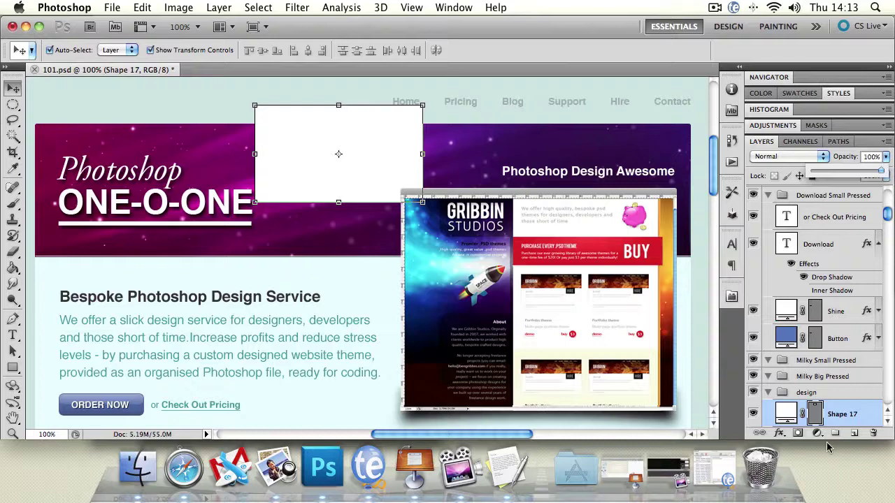
double_click(871, 417)
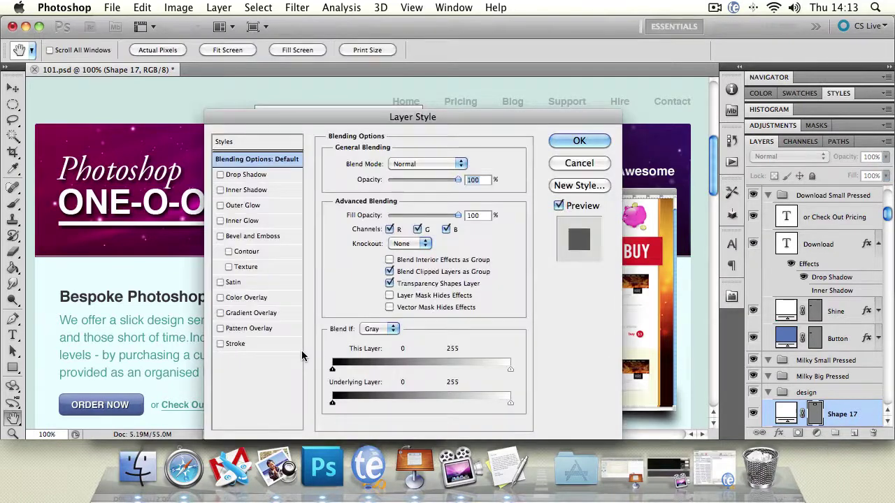
left_click(236, 344)
left_click_drag(371, 162, 370, 161)
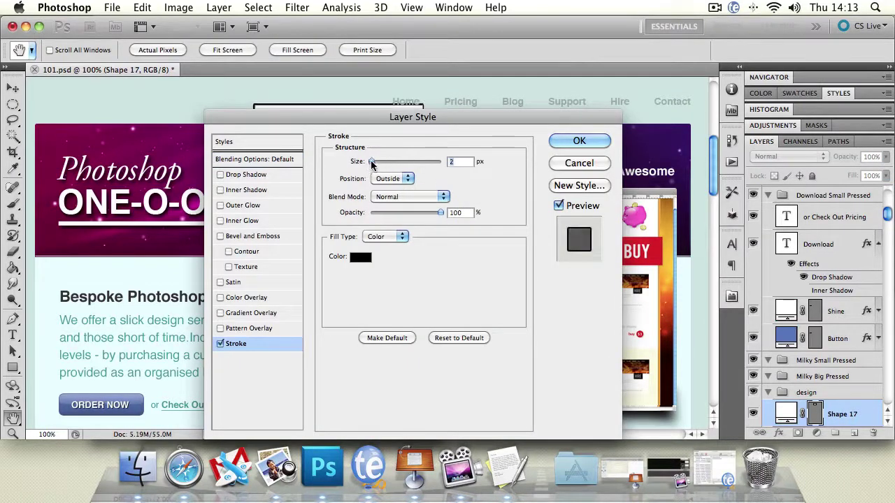
left_click(393, 181)
left_click(388, 179)
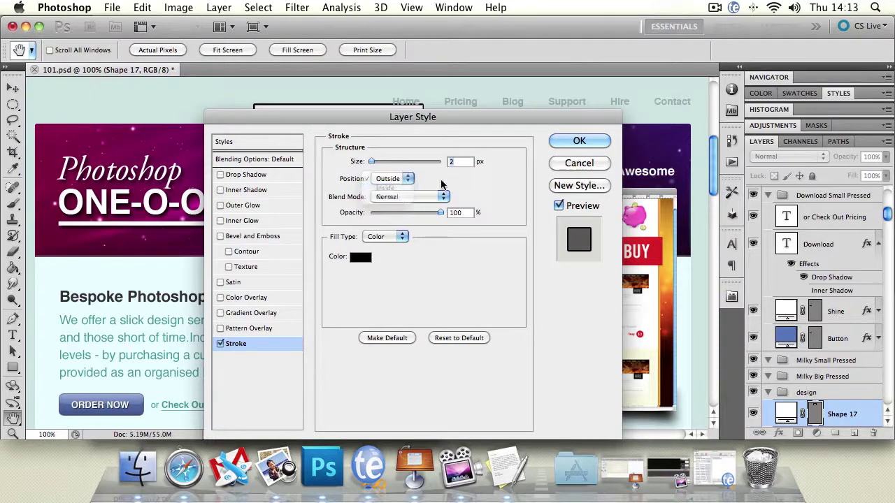
left_click_drag(391, 121, 329, 218)
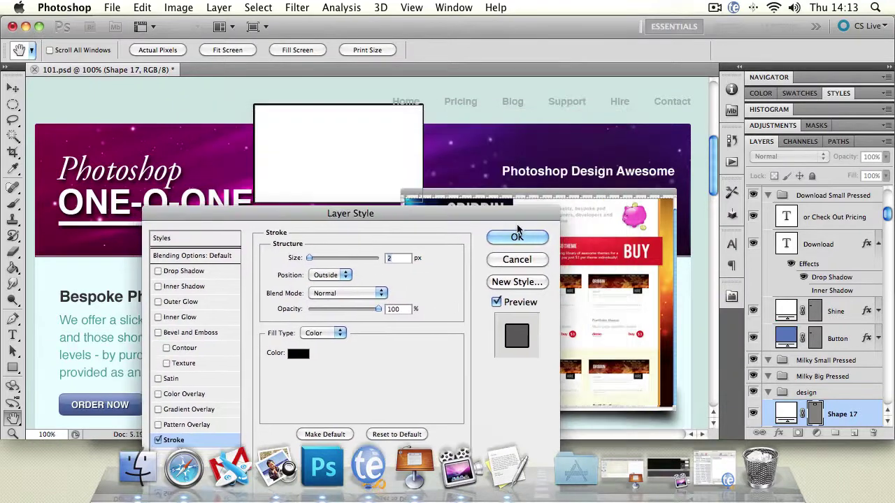
left_click_drag(310, 258, 320, 258)
left_click(535, 240)
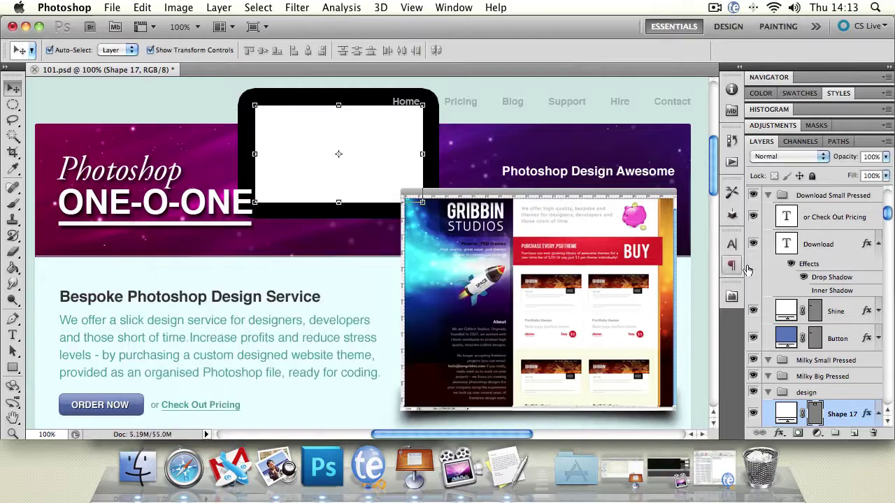
Set the stroked rectangle's Fill to 0% so that only its black outline is drawn.
left_click(886, 176)
left_click_drag(883, 190, 774, 193)
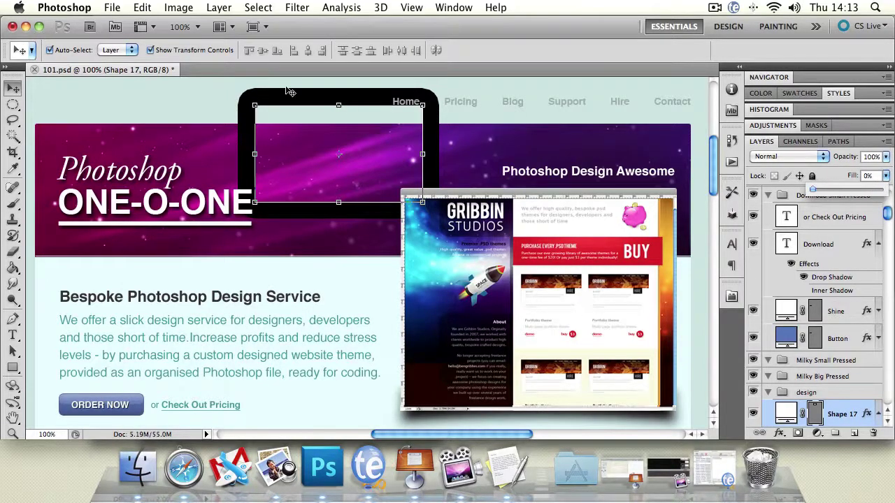
left_click(183, 94)
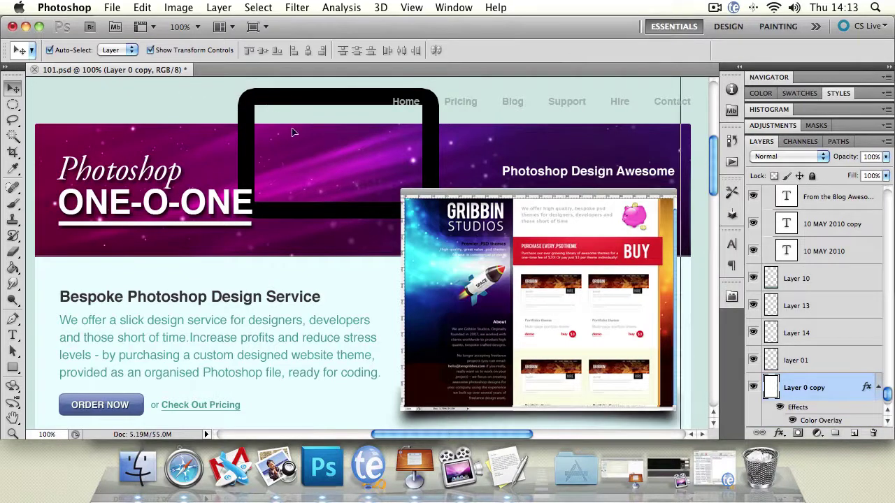
Move the black outline towards the header title and scale it to about 210% width and 178% height.
left_click_drag(294, 119, 215, 108)
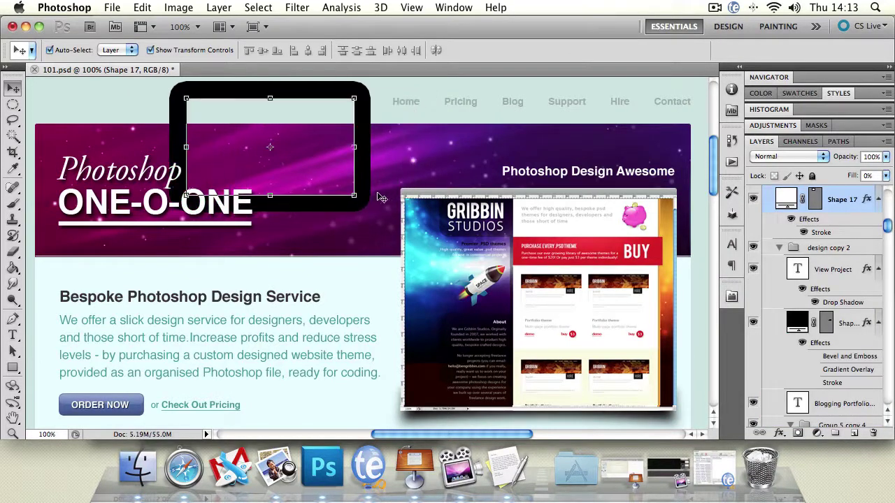
key("ctrl+t")
left_click_drag(354, 196, 538, 274)
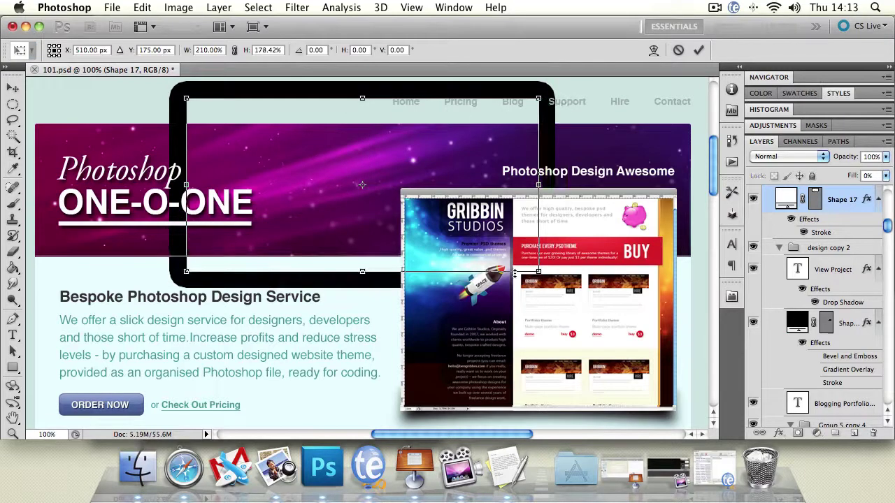
key("Return")
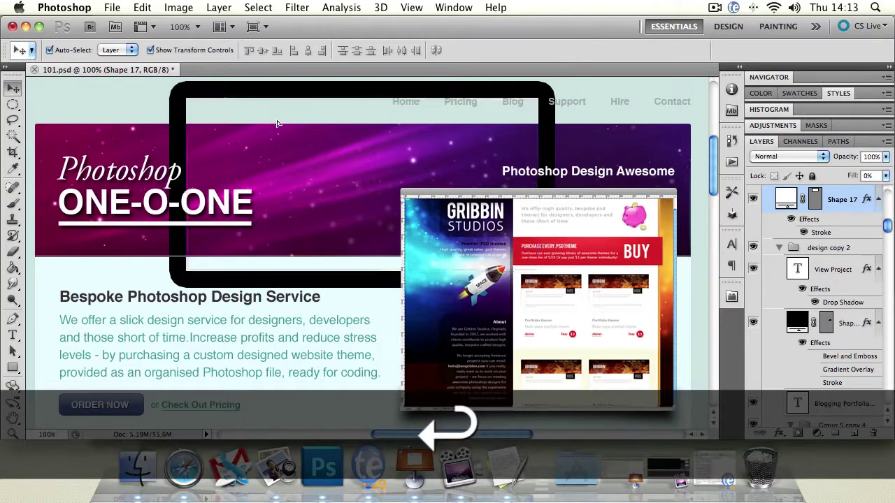
Reposition the enlarged outline slightly and shrink it to about 45% width and 63% height over the website preview.
left_click_drag(285, 117, 278, 122)
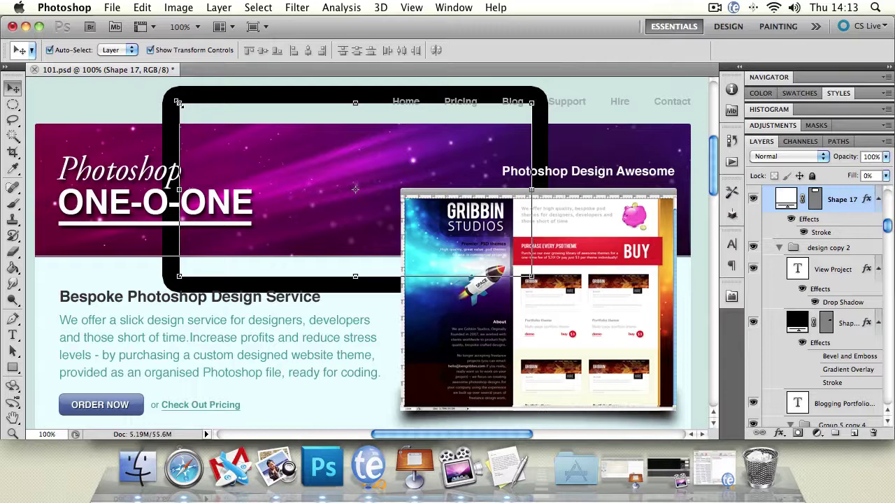
left_click_drag(178, 102, 372, 165)
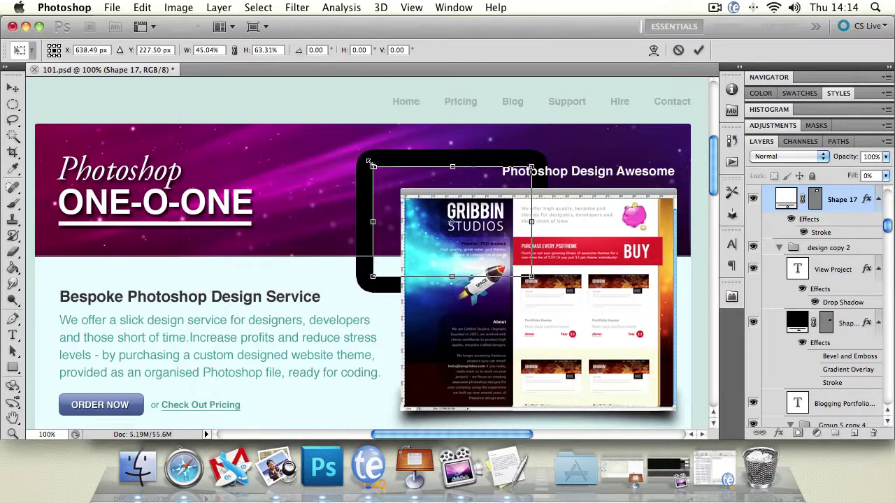
left_click(12, 87)
left_click(568, 180)
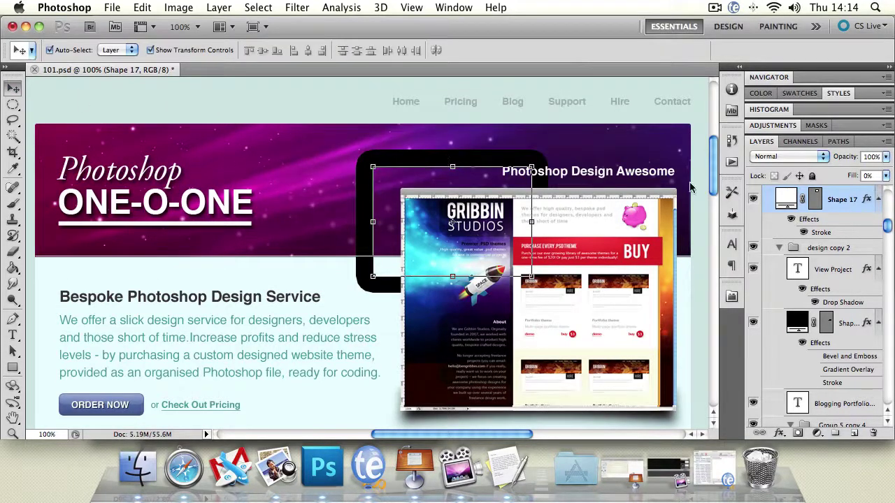
Try the outline layer's opacity, leave it at 100%, and set its Fill to 100%.
left_click(886, 156)
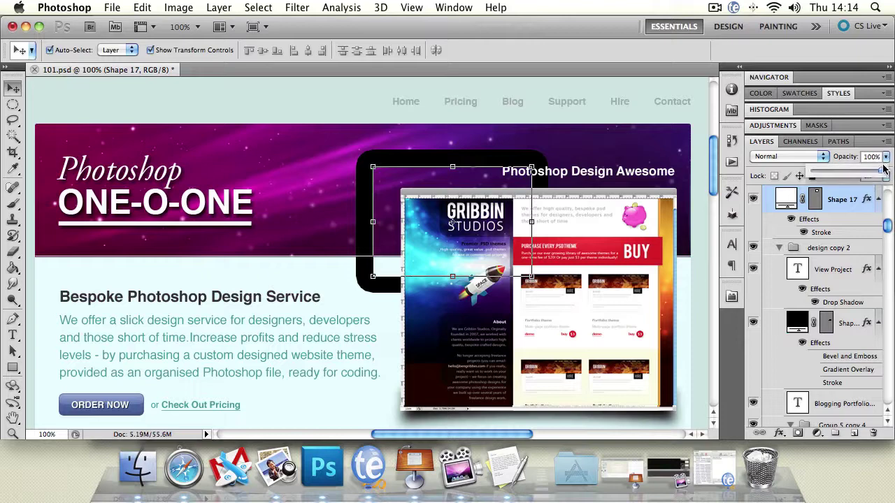
mouse_move(884, 172)
left_mouse_down()
mouse_move(812, 173)
mouse_move(891, 179)
left_mouse_up()
left_click(389, 195)
left_click(885, 179)
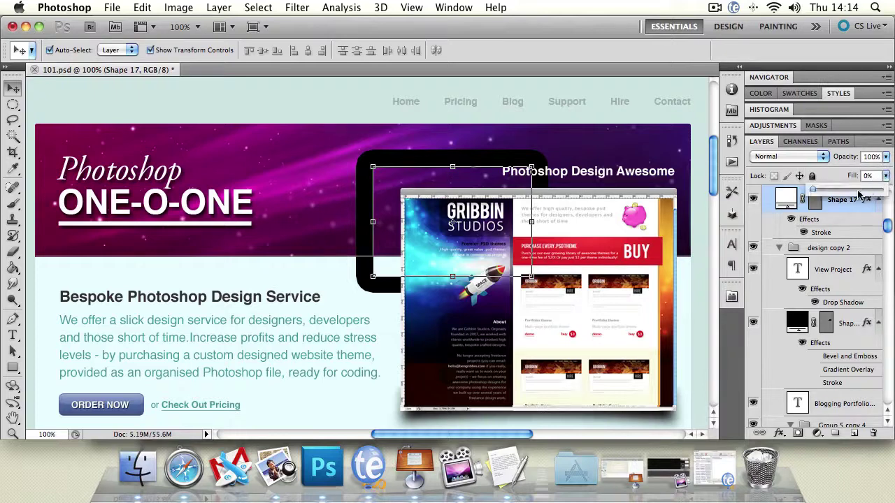
left_click_drag(815, 191, 880, 190)
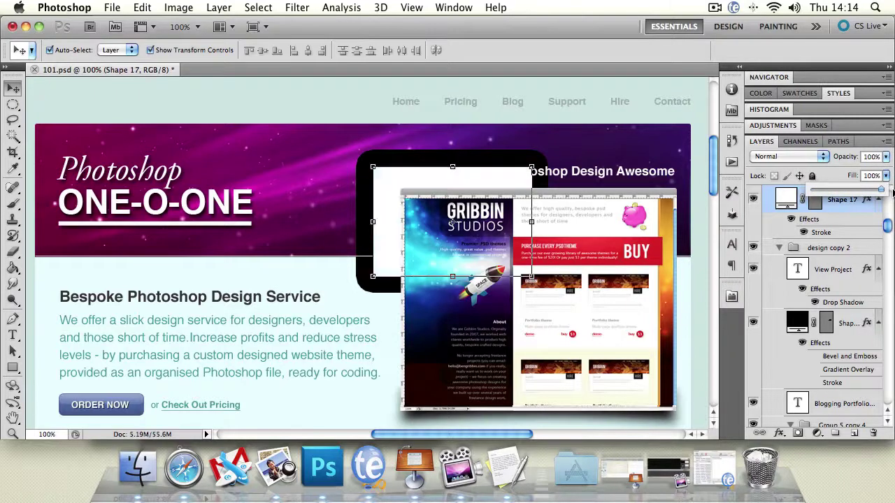
Delete the white rectangle with the black stroke from the header.
left_click(368, 112)
left_click(389, 178)
key("Delete")
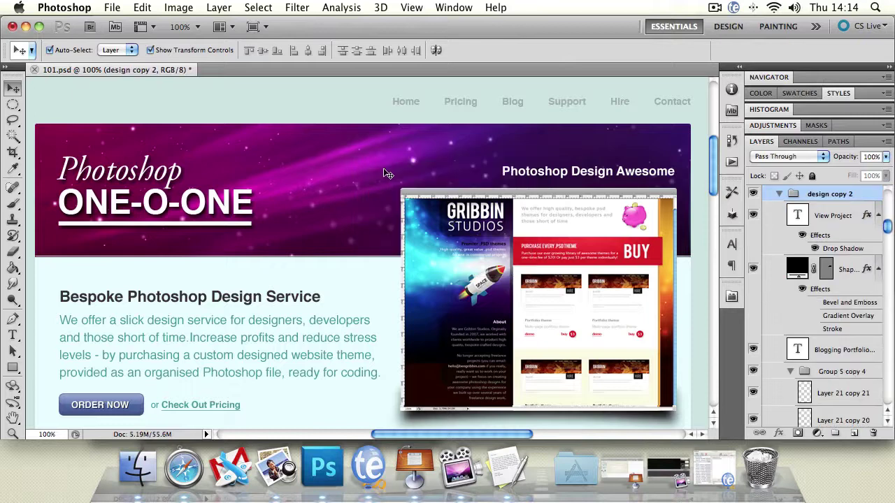
Select the Rectangle group at the top of the layer stack and lock all of its attributes.
scroll(889, 229, "up", 1)
left_click_drag(889, 229, 889, 200)
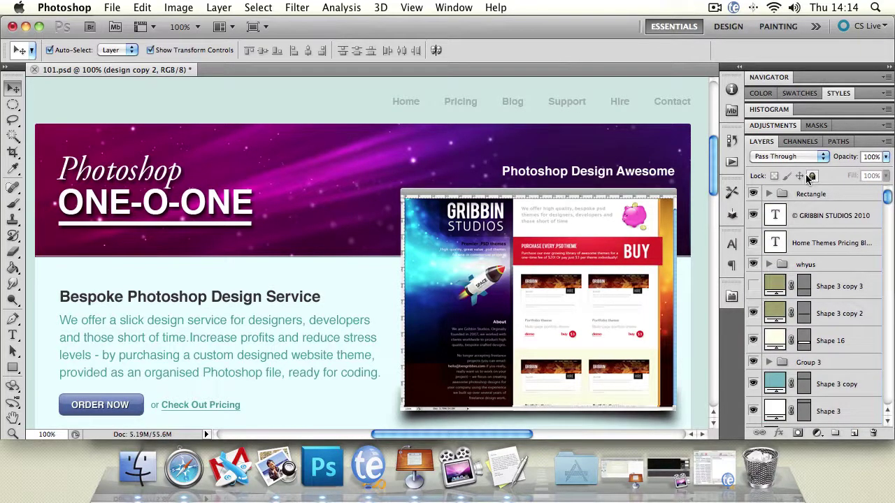
left_click(811, 196)
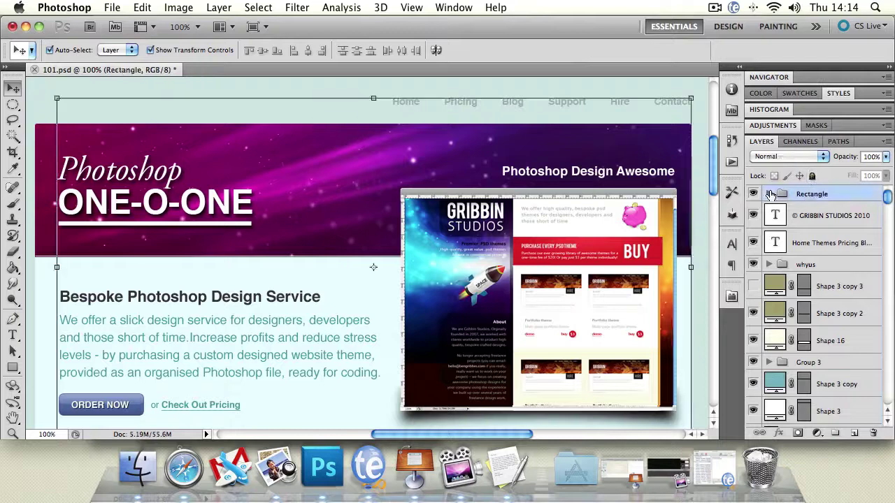
left_click(812, 176)
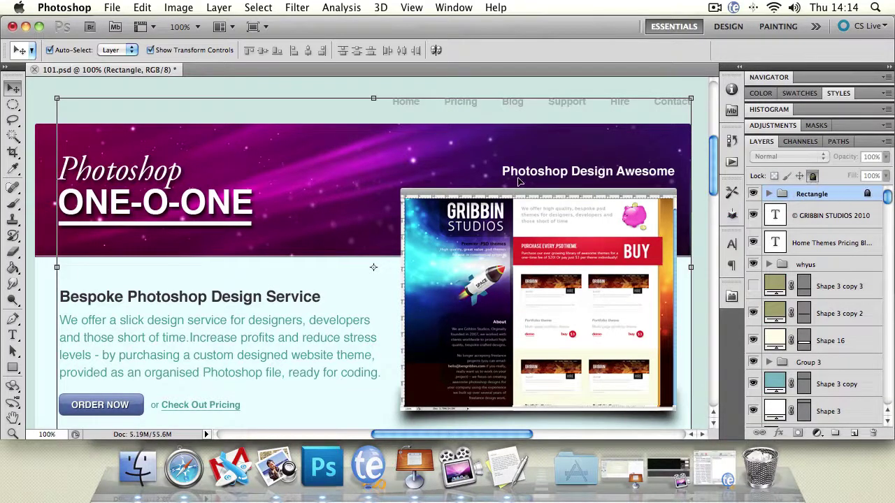
Try to move the locked website preview, shifting the header image and pale background shape layers behind it instead.
left_click(441, 277)
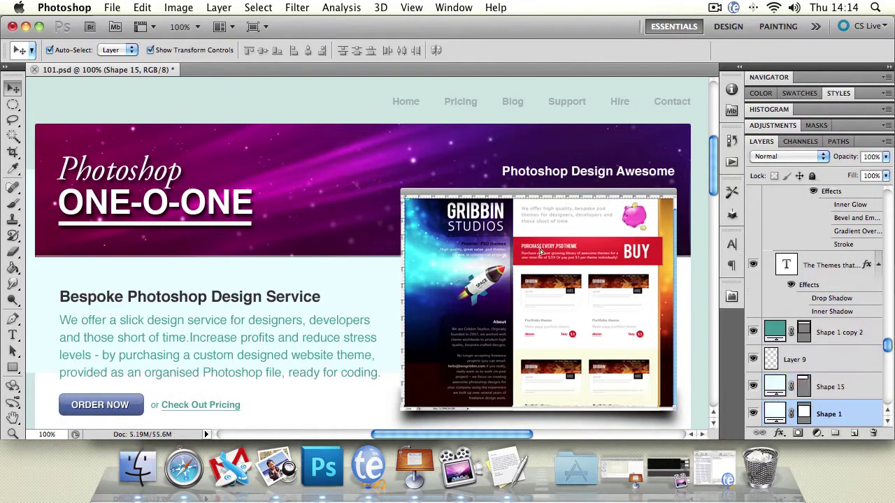
left_click(600, 205)
left_click_drag(598, 202, 561, 329)
left_click_drag(571, 192, 550, 323)
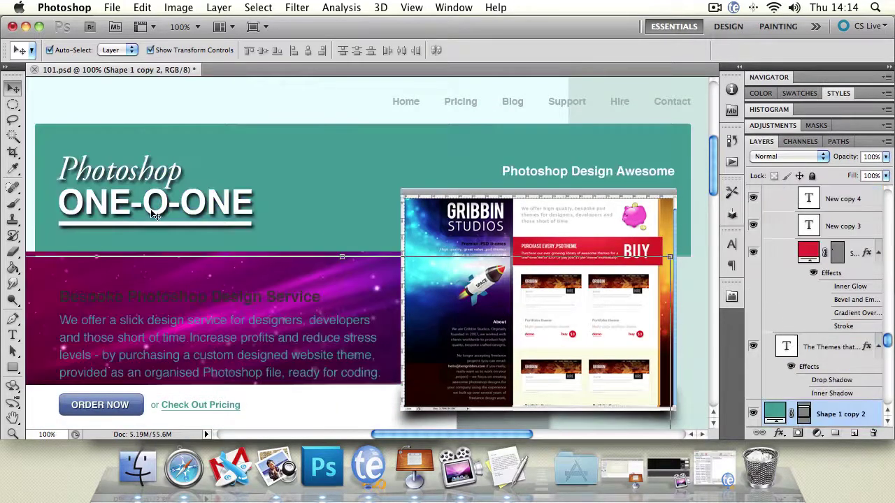
left_click(540, 205)
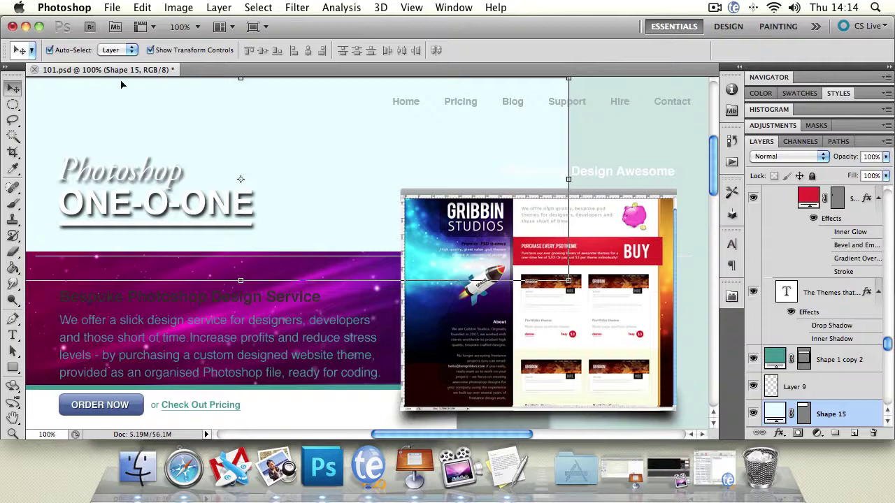
Set the Move tool's Auto-Select to Group and try selecting the locked website preview on the canvas.
left_click(118, 50)
left_click(112, 40)
left_click(664, 270)
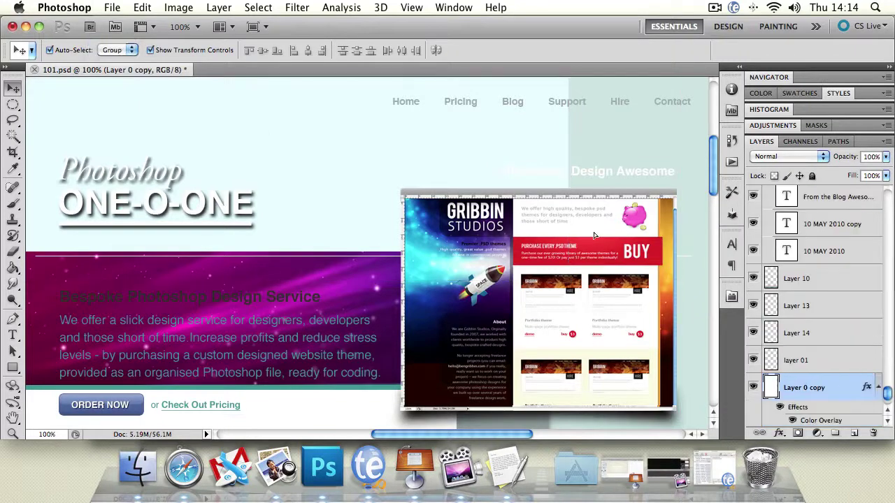
Try to move the locked website preview, navigation text and logo, shifting the background layers behind them, and undo the last moves.
left_click(539, 355)
left_click(556, 100)
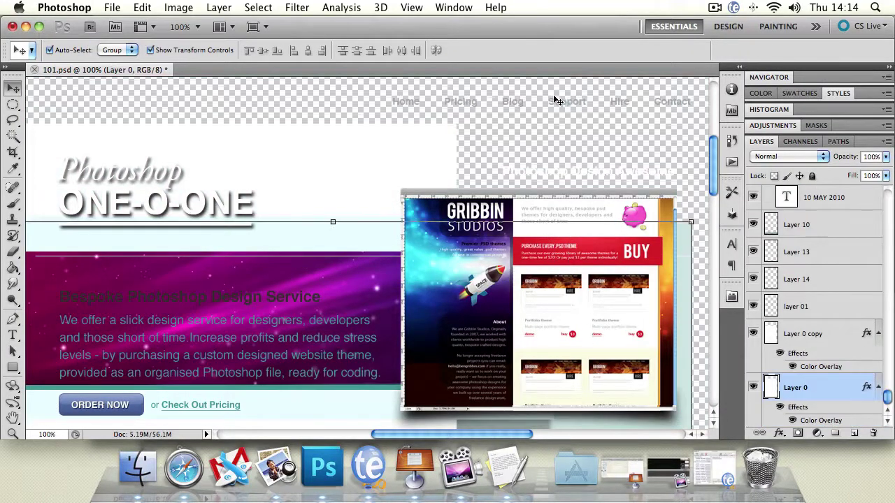
left_click(557, 103)
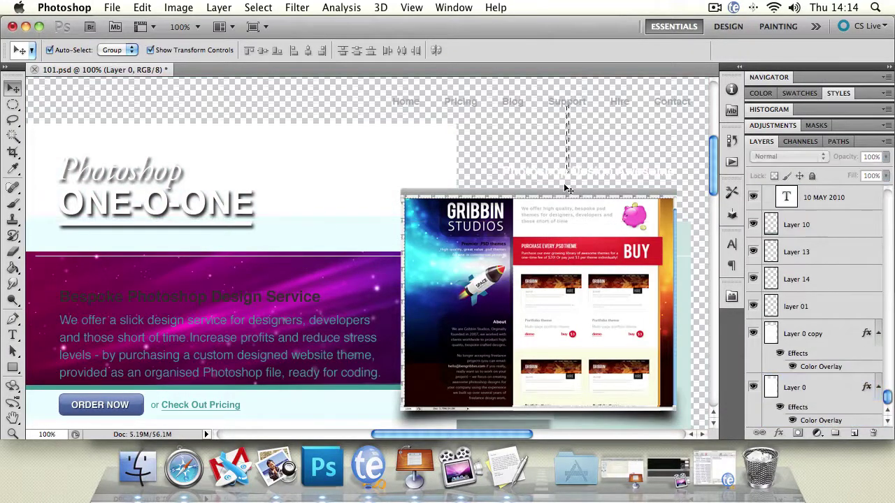
left_click(121, 194)
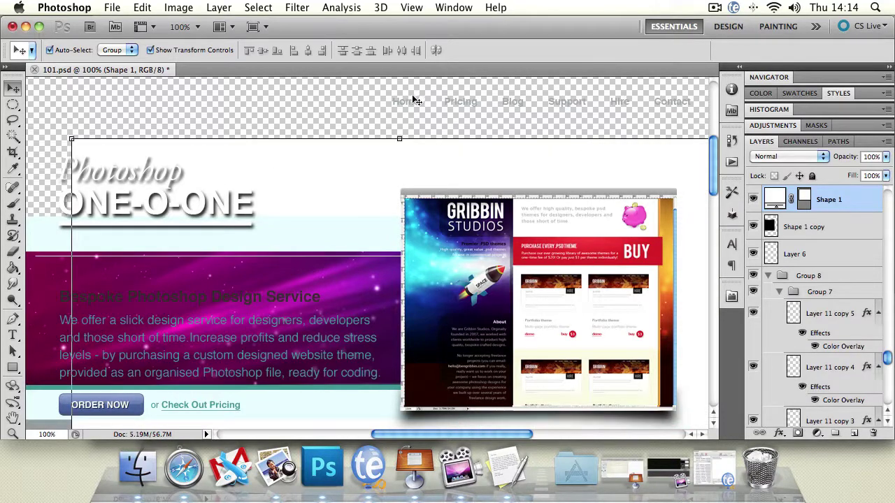
key("super+alt+z")
key("super+alt+z")
key("super+alt+z")
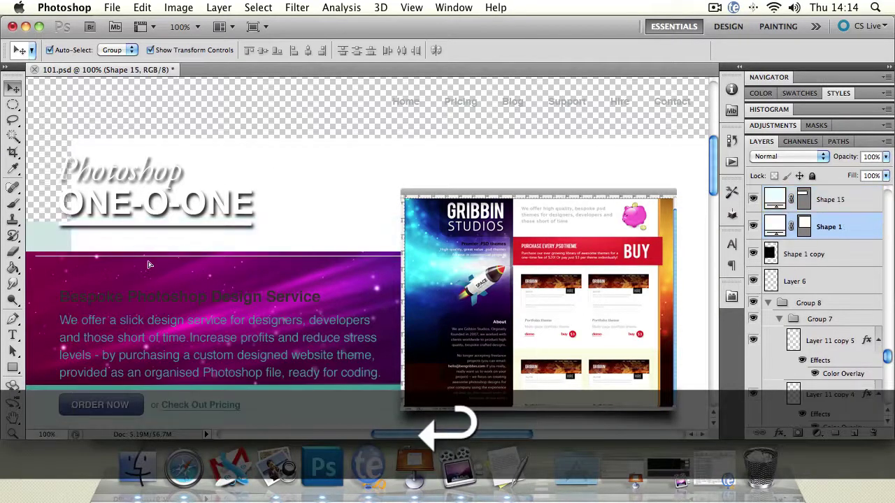
Expand the locked Rectangle group and try to paint with the Brush tool on its navigation text layer and on Group 2.
left_click(13, 203)
left_click_drag(890, 359, 884, 186)
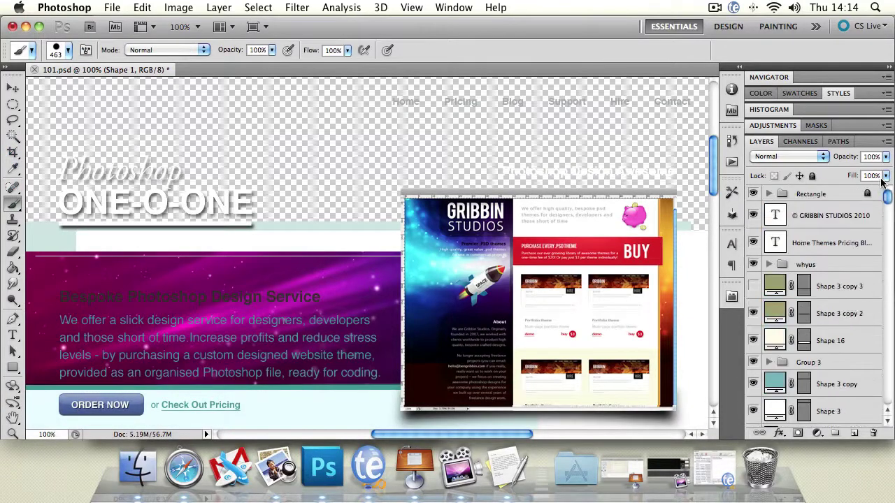
left_click(769, 195)
left_click(830, 220)
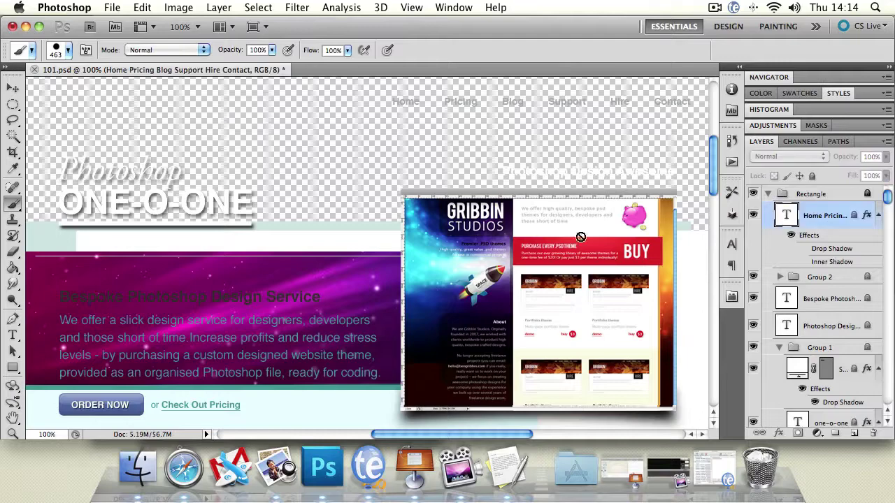
left_click(196, 194)
left_click(553, 180)
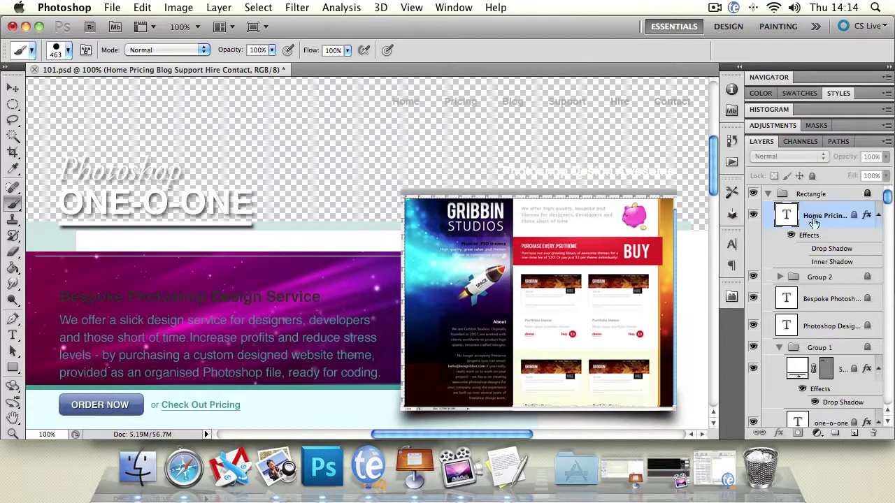
left_click(825, 277)
left_click(465, 166)
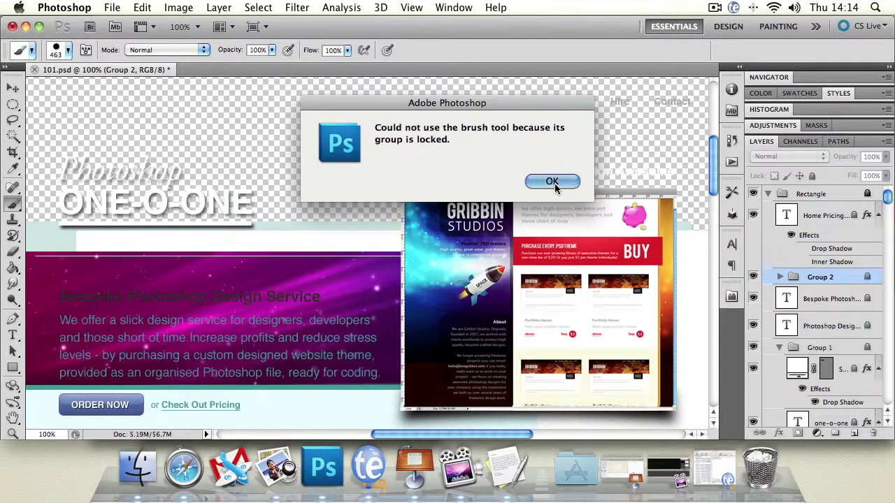
left_click(554, 183)
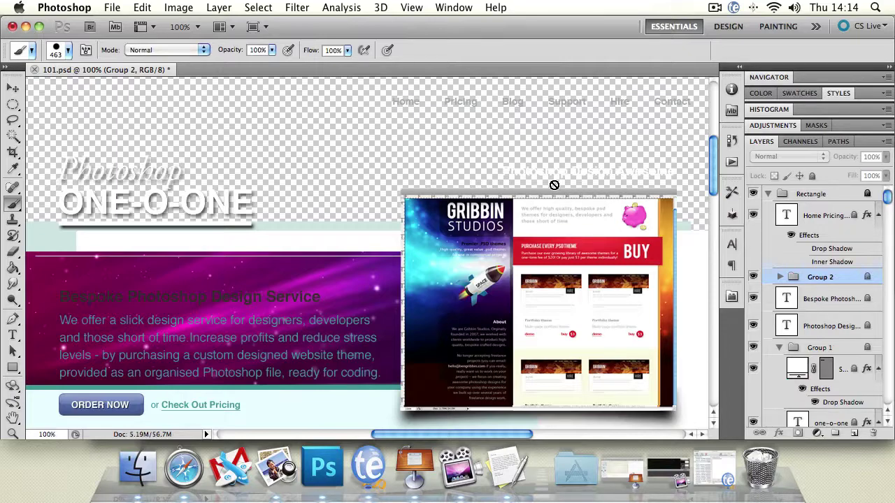
Undo the accumulated layer moves until the header image and background shapes are back in their original places.
key("super+alt+z")
key("super+alt+z")
key("super+alt+z")
key("super+alt+z")
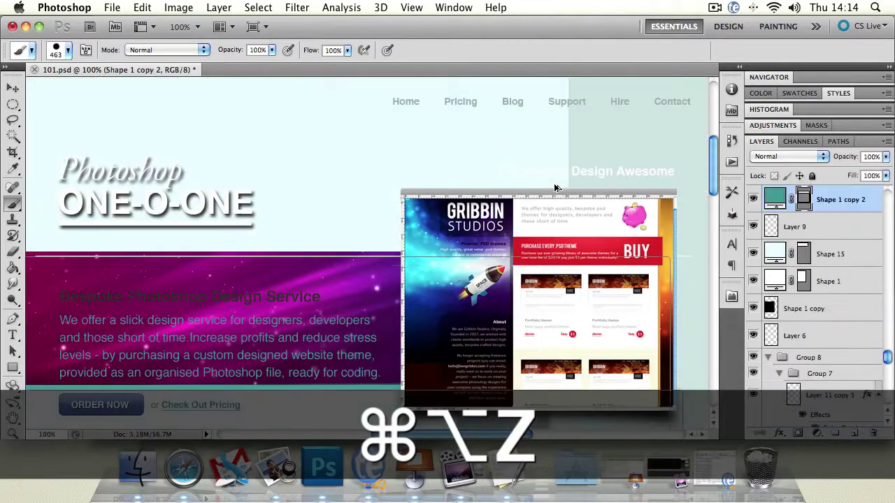
key("super+alt+z")
key("super+alt+z")
key("super+alt+z")
key("super+alt+z")
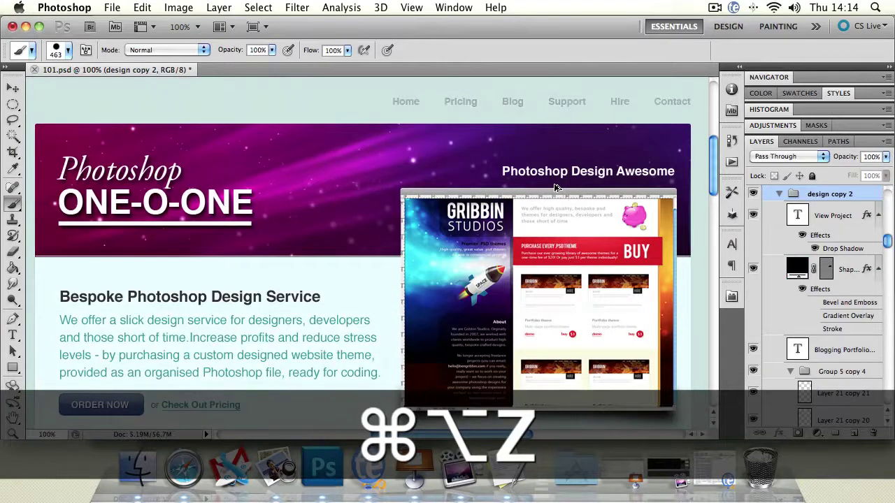
key("super+alt+z")
key("super+alt+z")
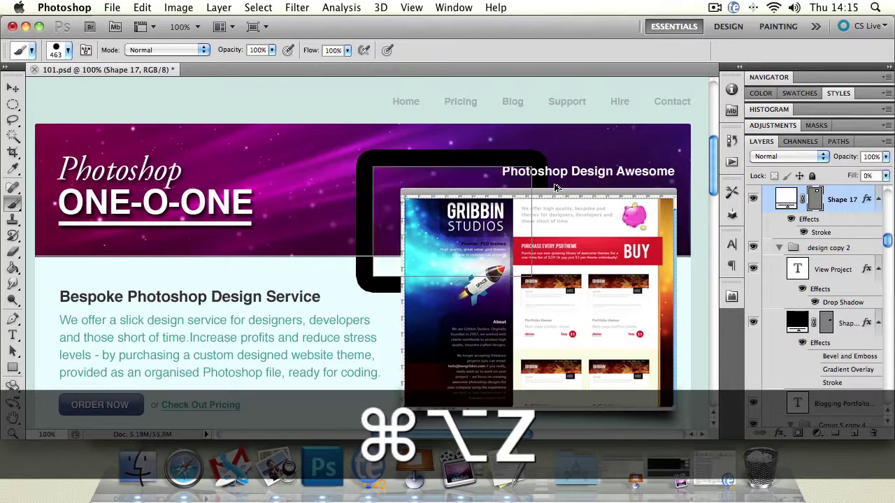
key("super+alt+z")
Set the Move tool's Auto-Select to Layer and remove the black-stroked rectangle from the header.
left_click(16, 88)
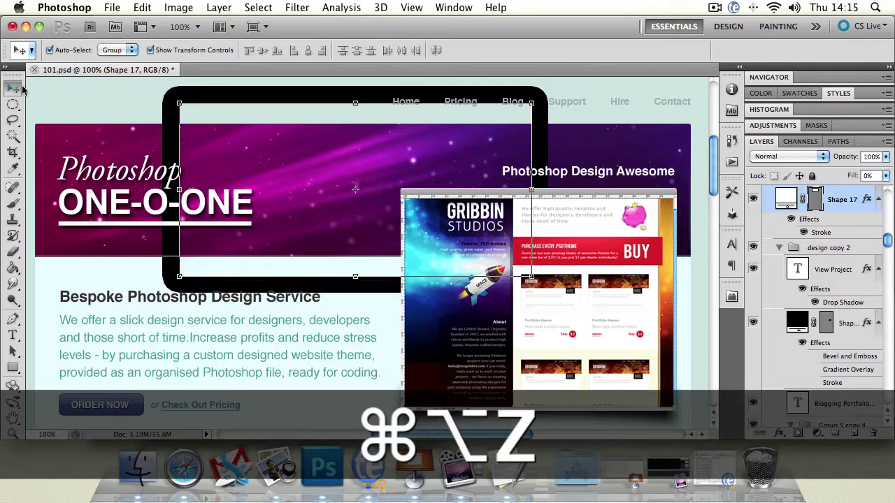
key("super+t")
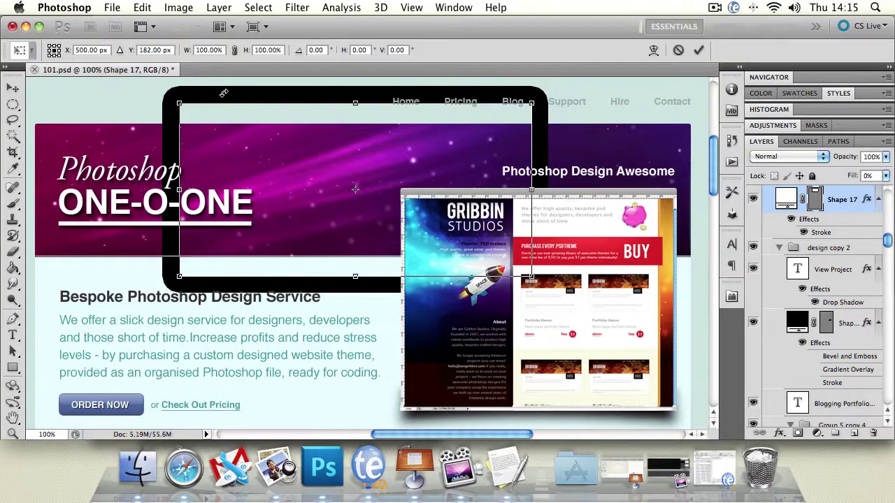
left_click(13, 87)
key("super+alt+z")
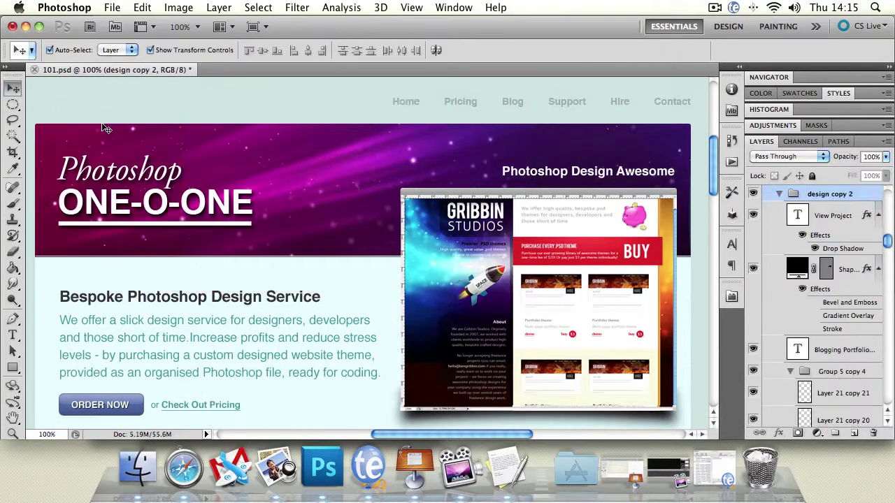
Add a Levels adjustment layer with the design copy 2 group selected, and collapse the adjustment settings.
left_click_drag(888, 241, 887, 198)
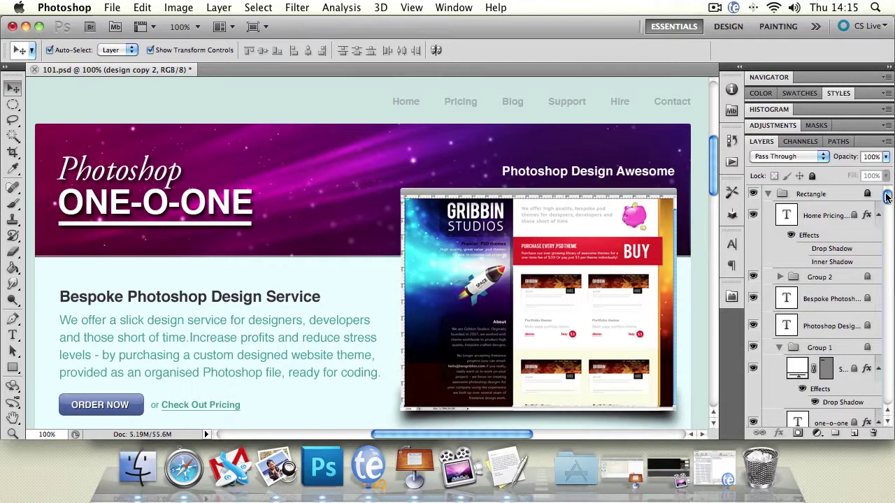
left_click(818, 434)
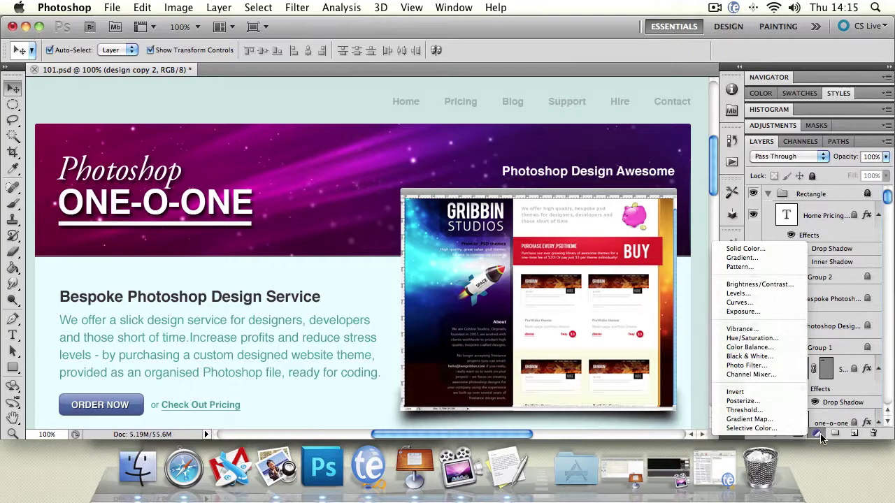
left_click(769, 293)
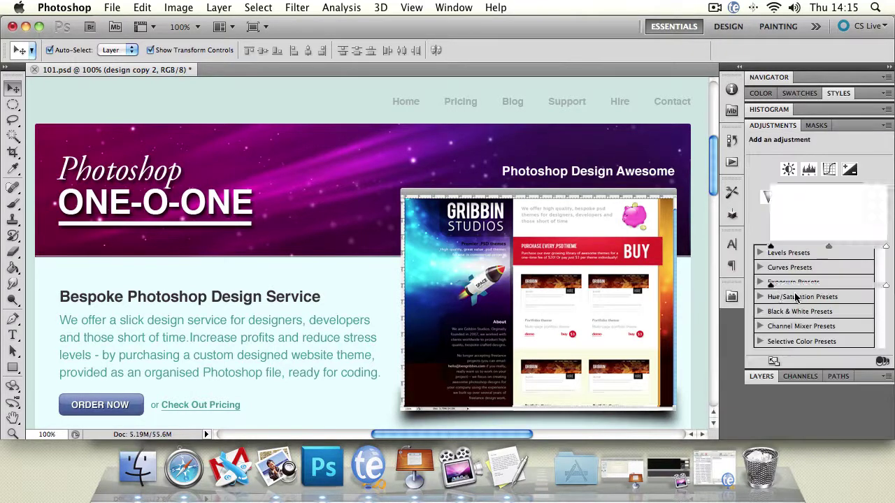
left_click(773, 378)
Create three new layer groups above the Levels adjustment layer.
left_click_drag(886, 200, 888, 344)
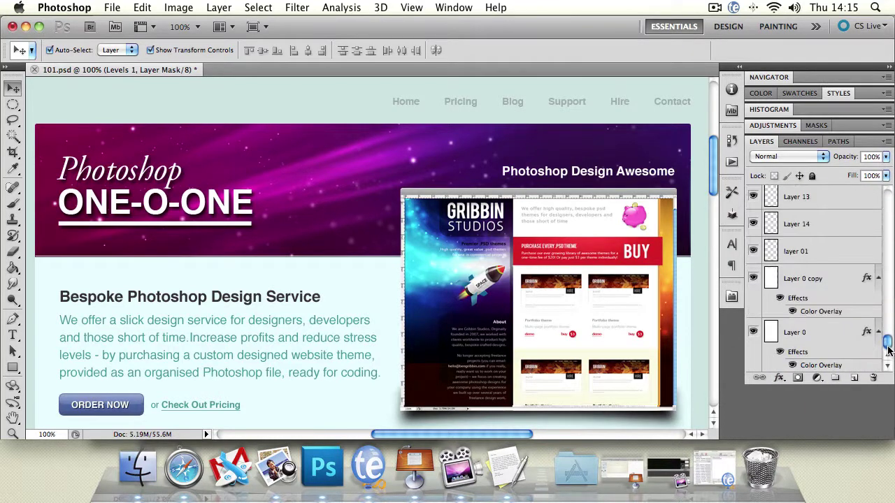
left_click(834, 379)
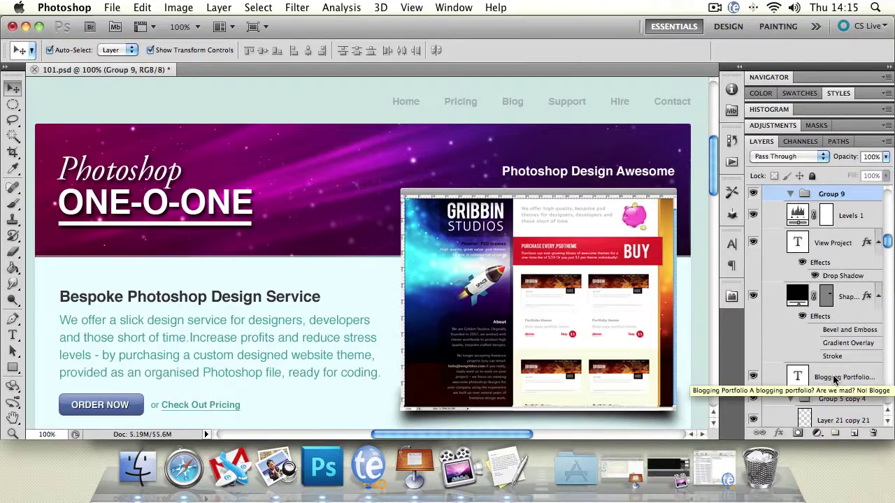
left_click(836, 434)
left_click(837, 434)
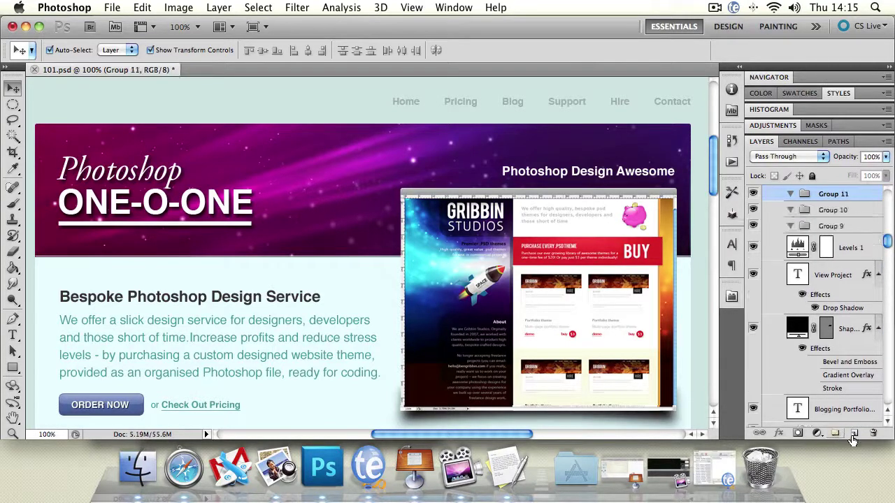
Create a new empty layer in the uppermost new group, and delete that layer again.
left_click(855, 434)
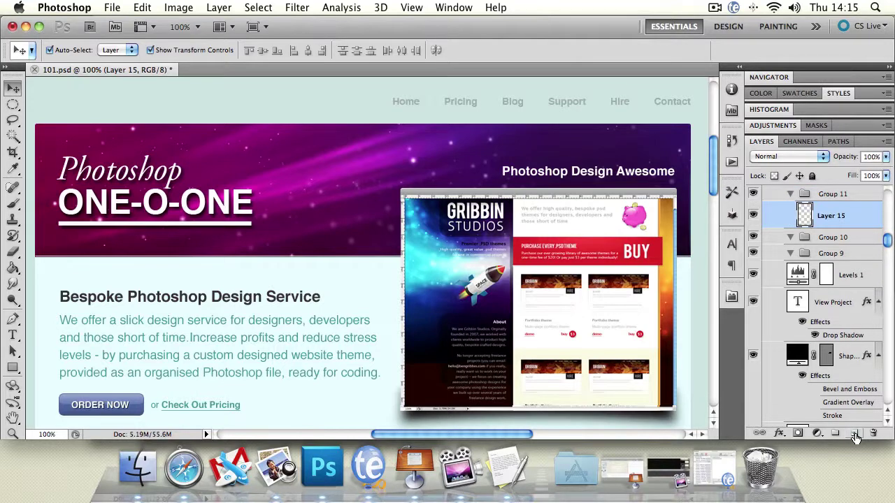
left_click(873, 433)
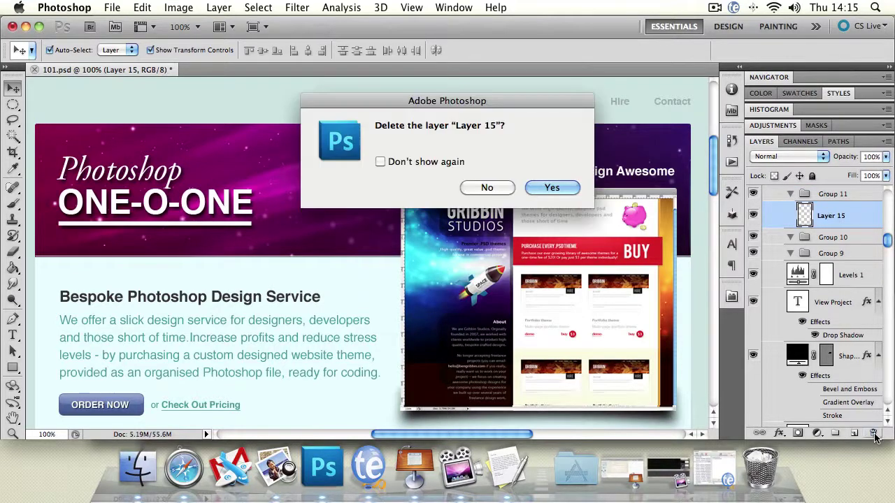
left_click(549, 187)
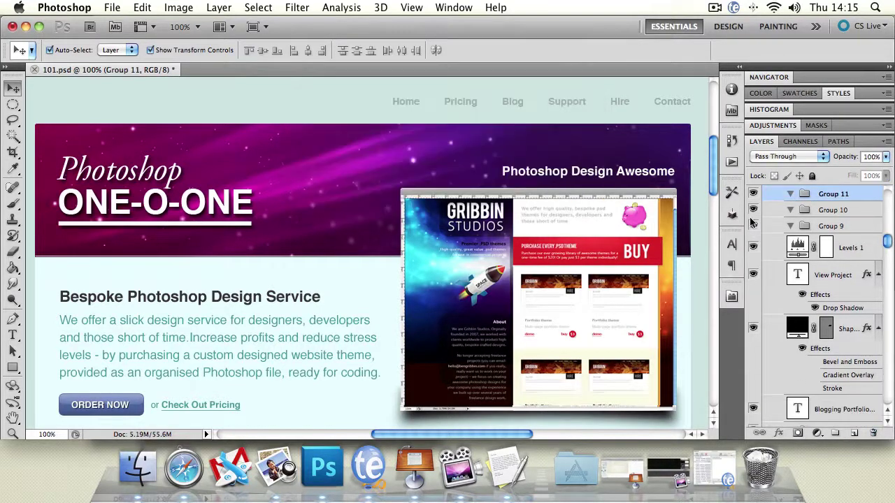
Delete the two uppermost empty groups, Group 11 and Group 10, from the layer stack.
left_click(874, 433)
left_click(555, 183)
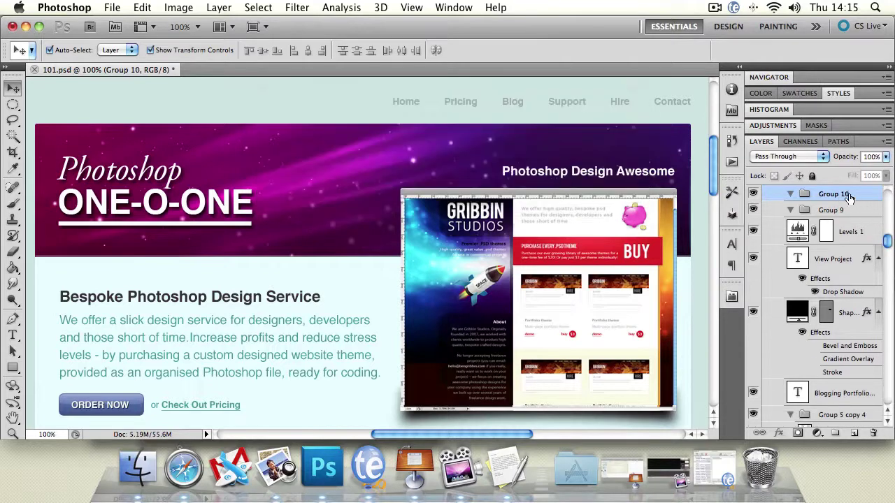
left_click(873, 435)
left_click(550, 181)
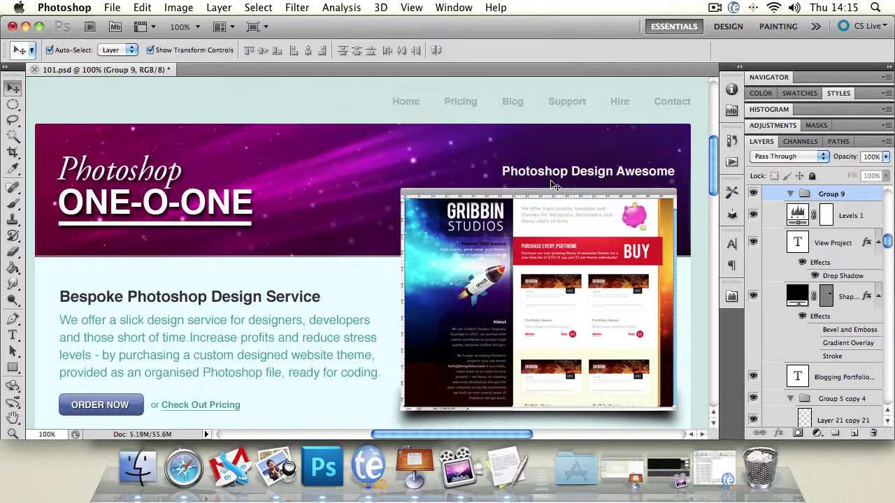
left_click_drag(890, 247, 886, 397)
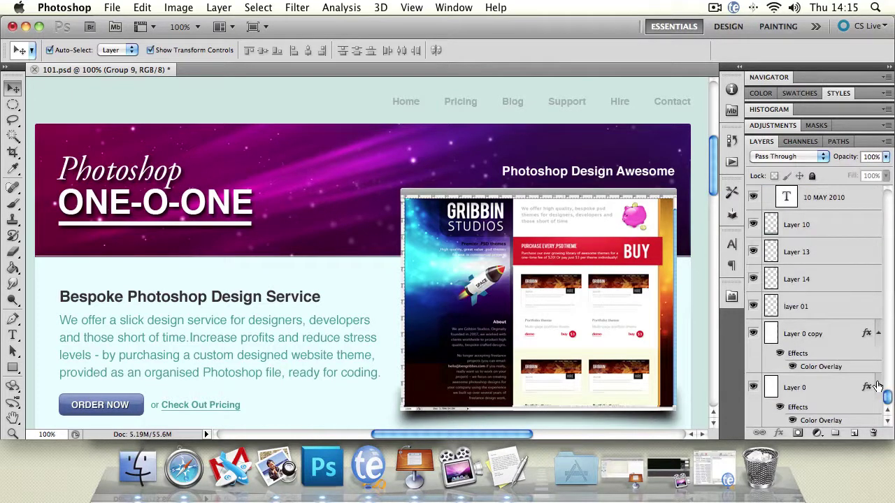